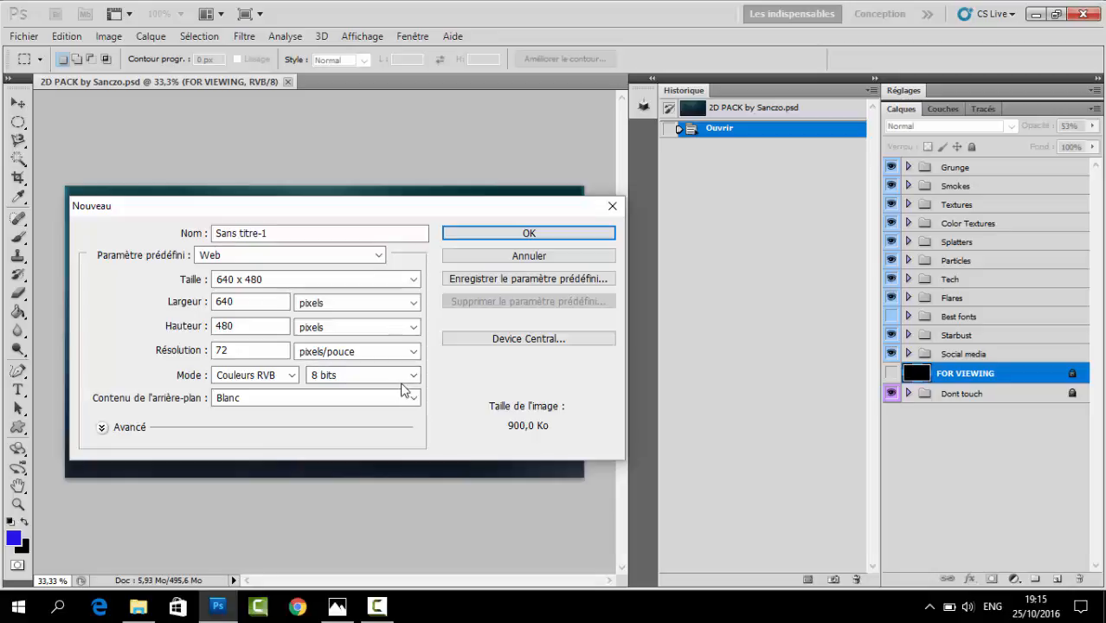
- Create a blank 640 x 480 pixel document from the Web preset and check the reference logo image in Photos
click(270, 256)
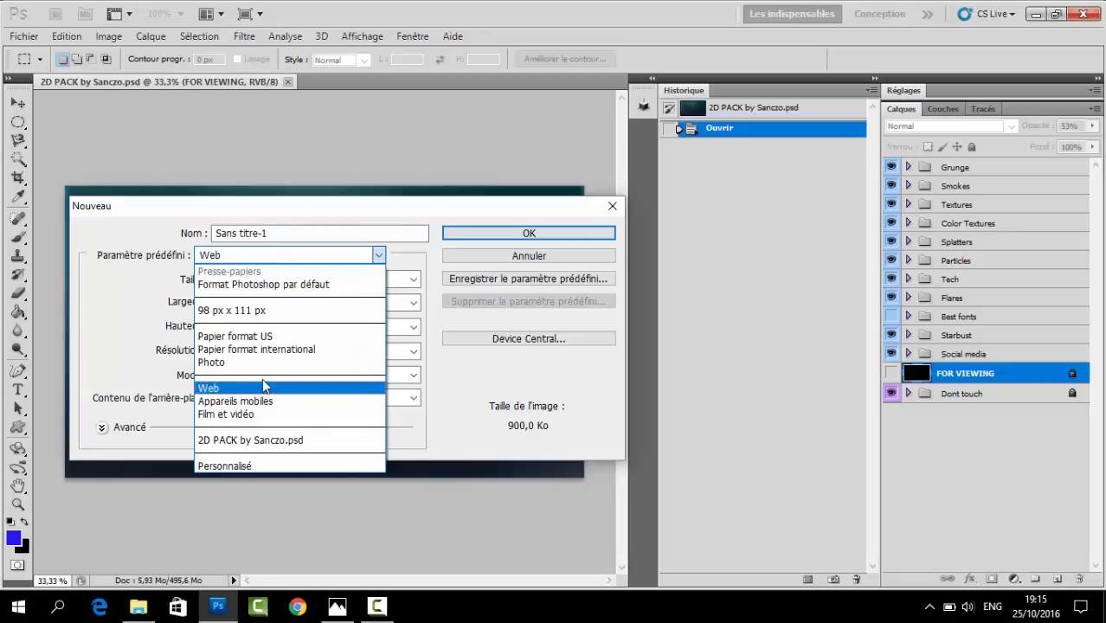
click(263, 382)
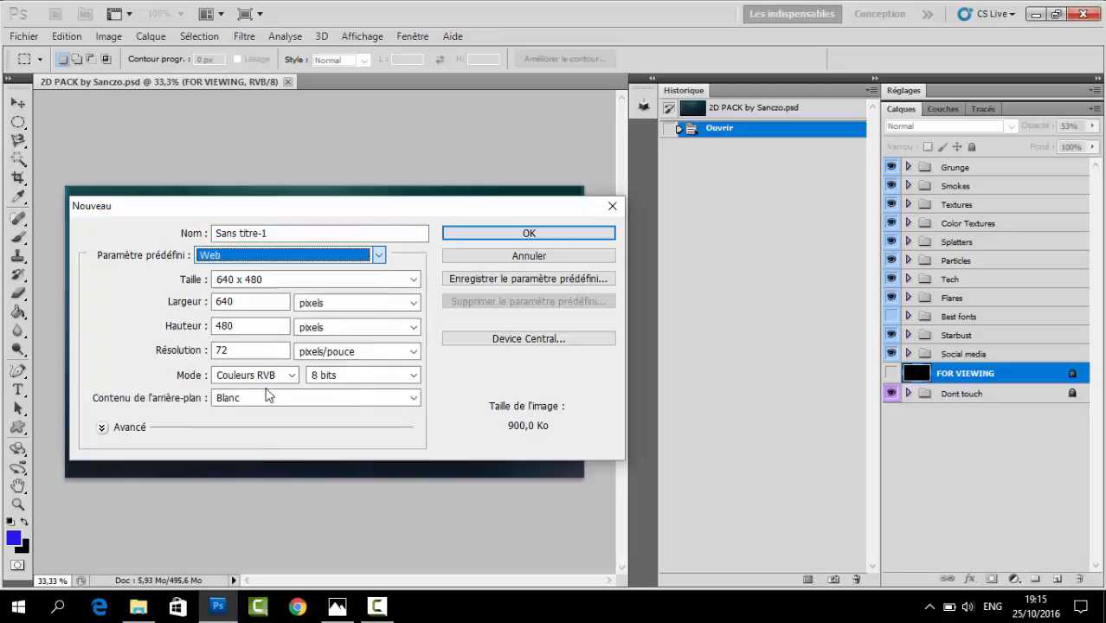
click(506, 233)
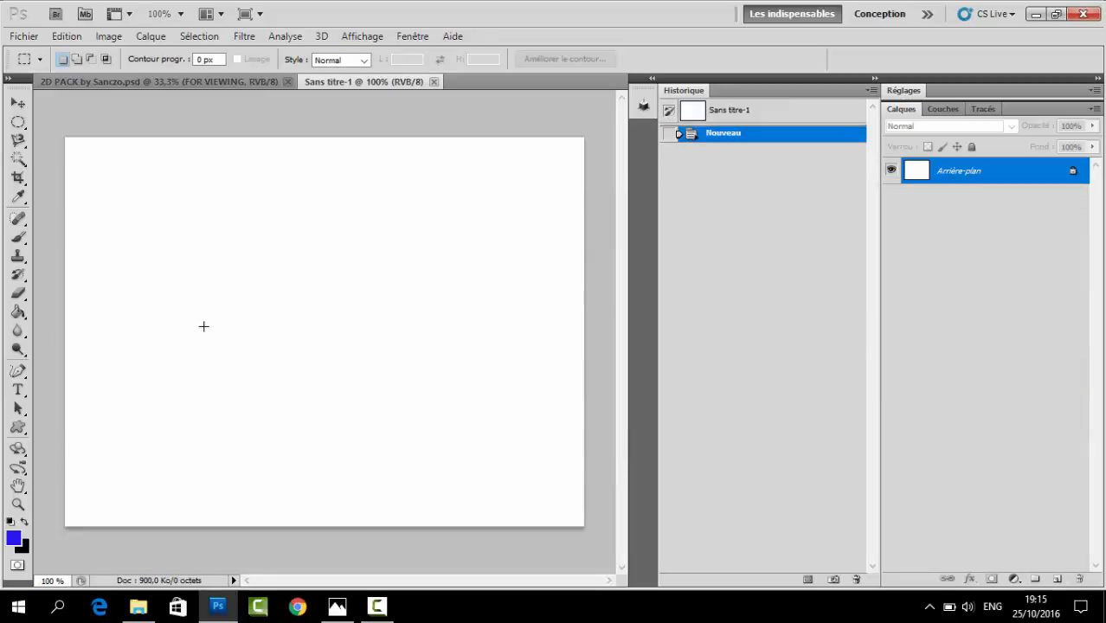
click(338, 606)
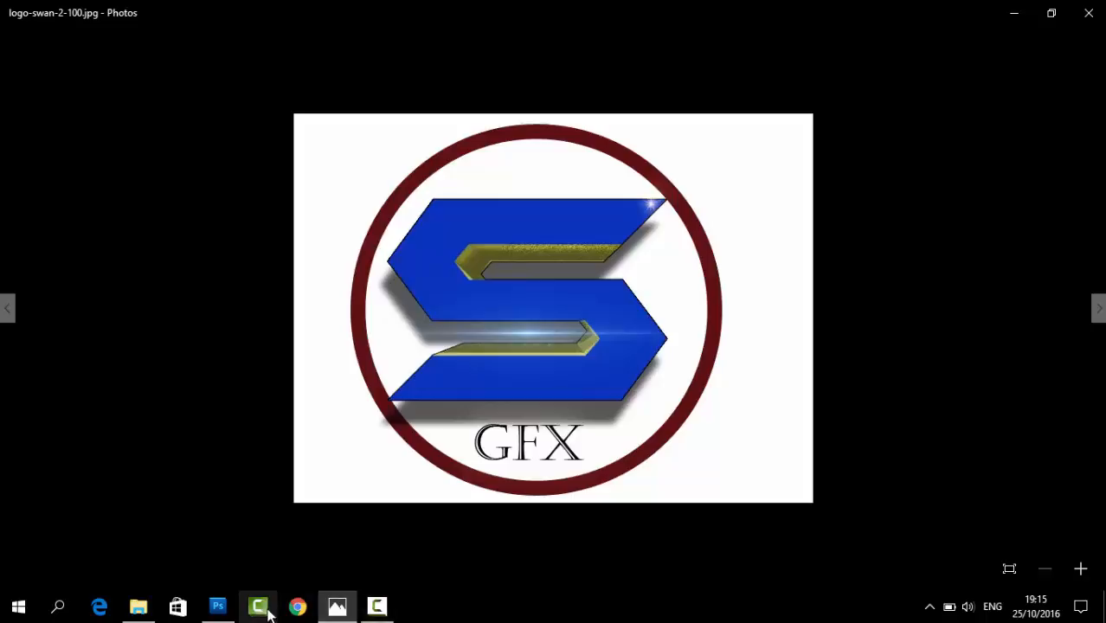
click(221, 609)
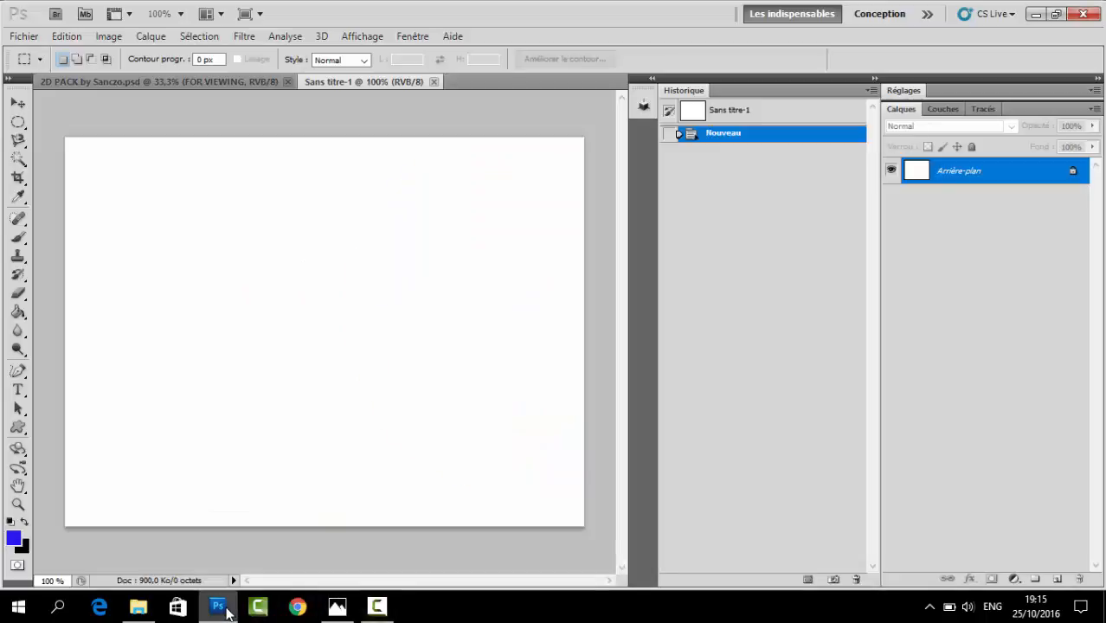
- Draw a large blue circle on a new layer with the Ellipse tool and move it to the canvas centre
click(23, 431)
click(84, 456)
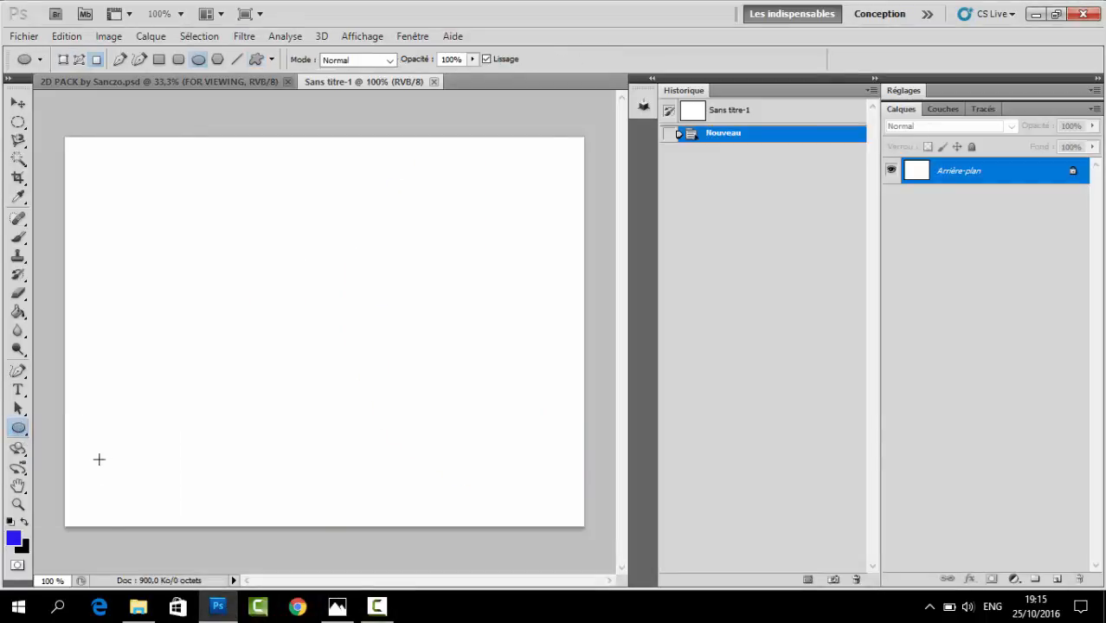
click(23, 431)
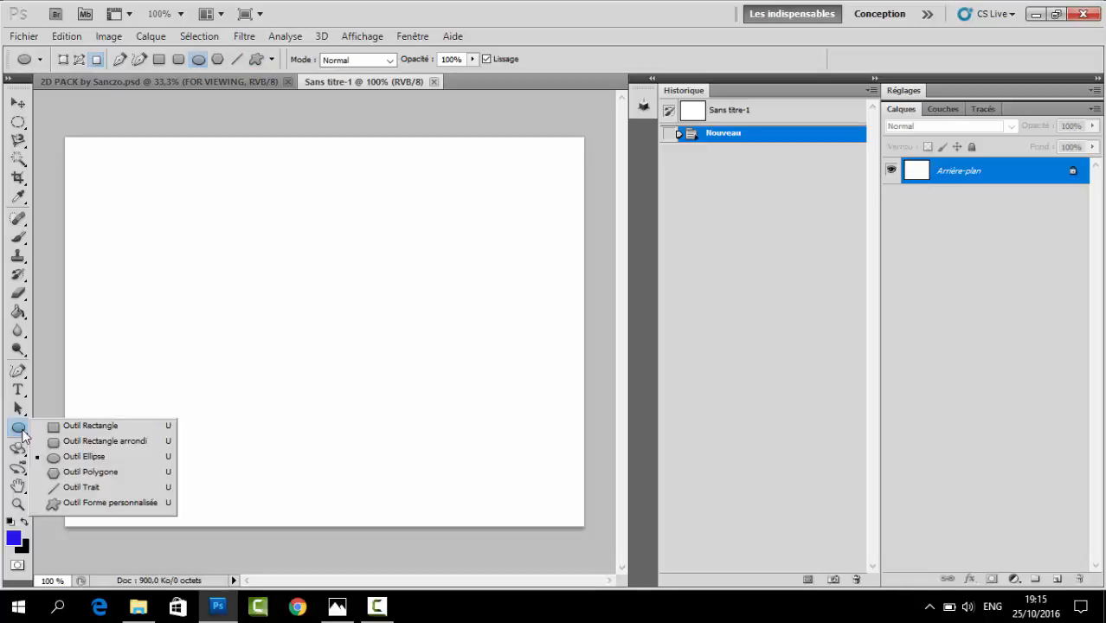
click(83, 456)
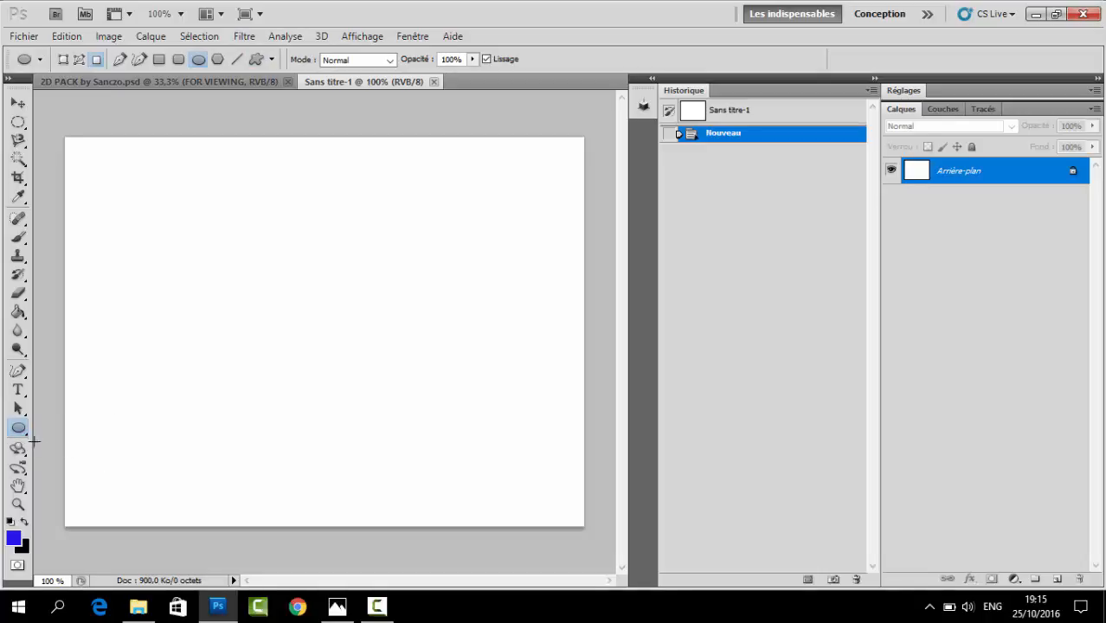
click(1055, 579)
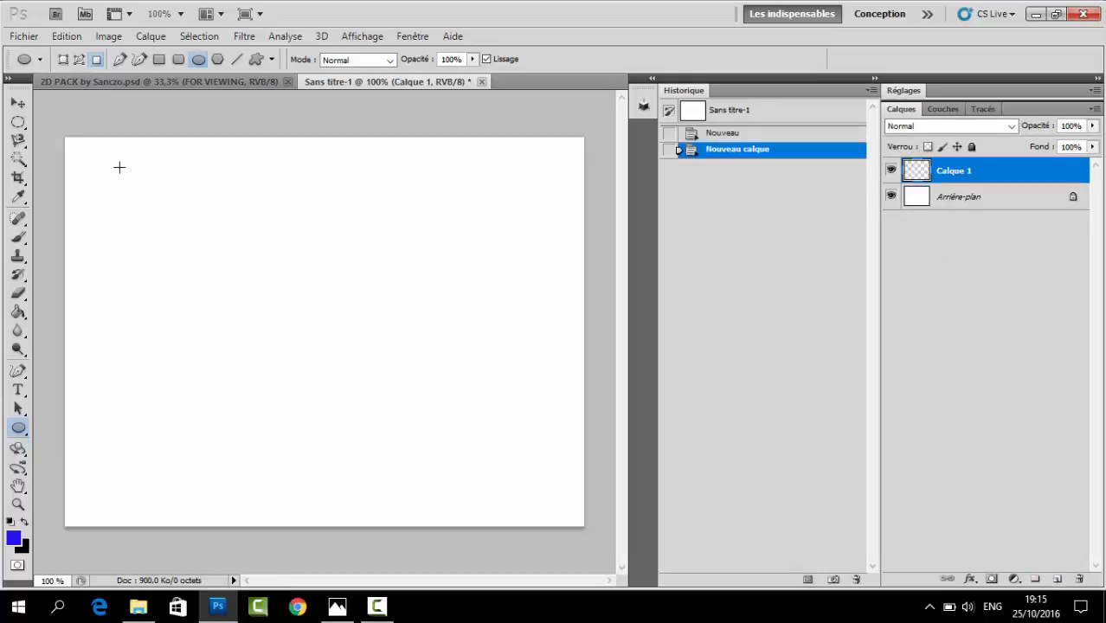
drag(102, 162, 620, 516)
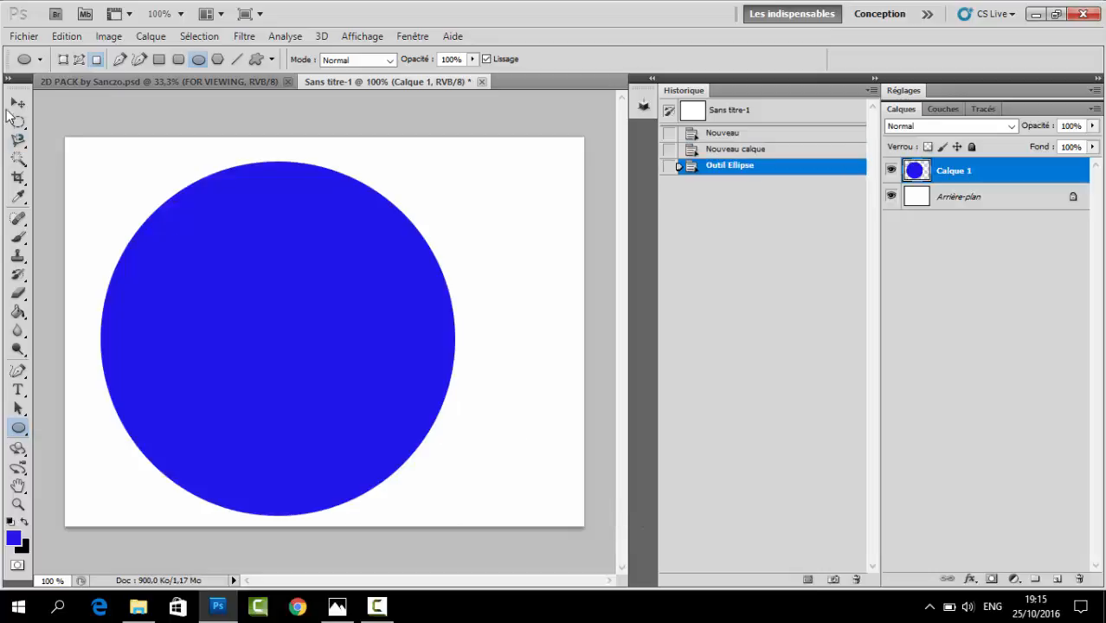
click(18, 103)
drag(207, 296, 245, 294)
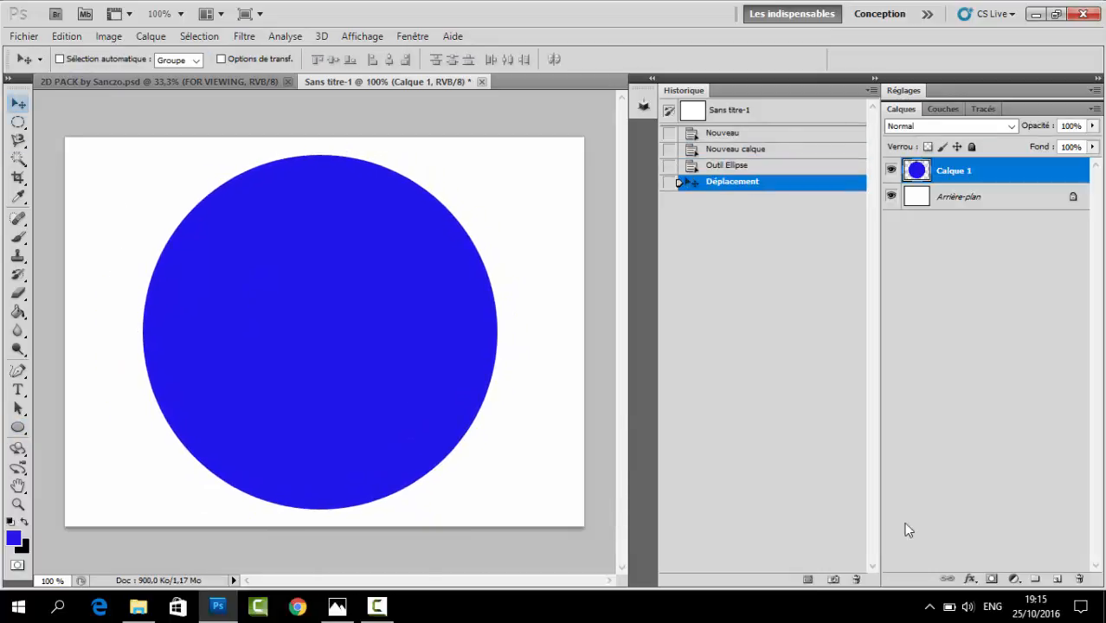
- Draw a slightly smaller circle on another new layer, inside the large blue circle
click(1057, 579)
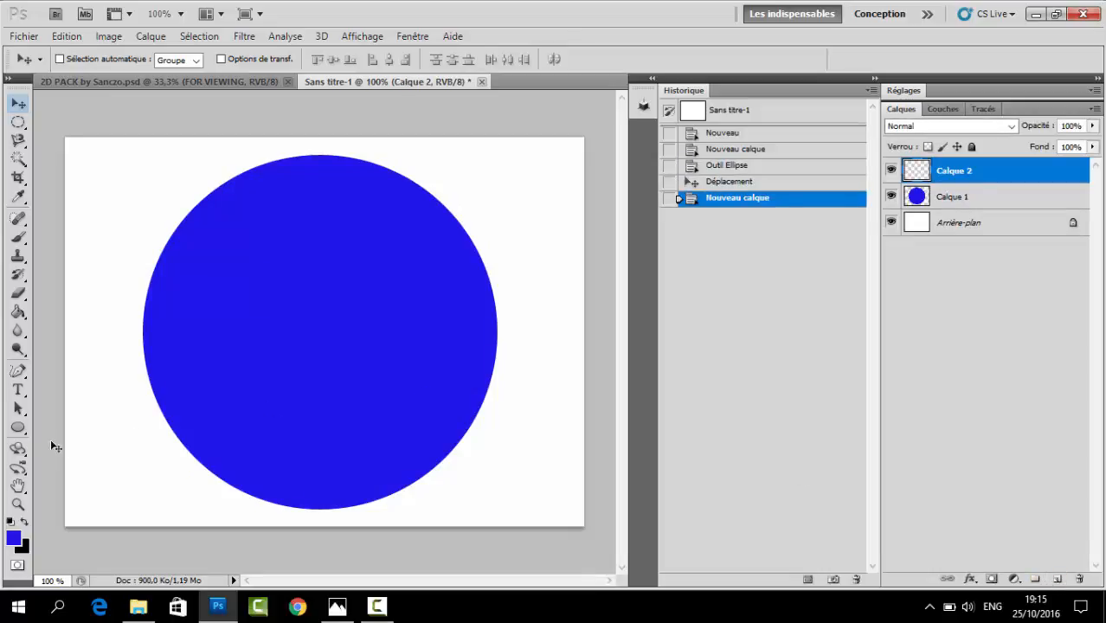
click(19, 428)
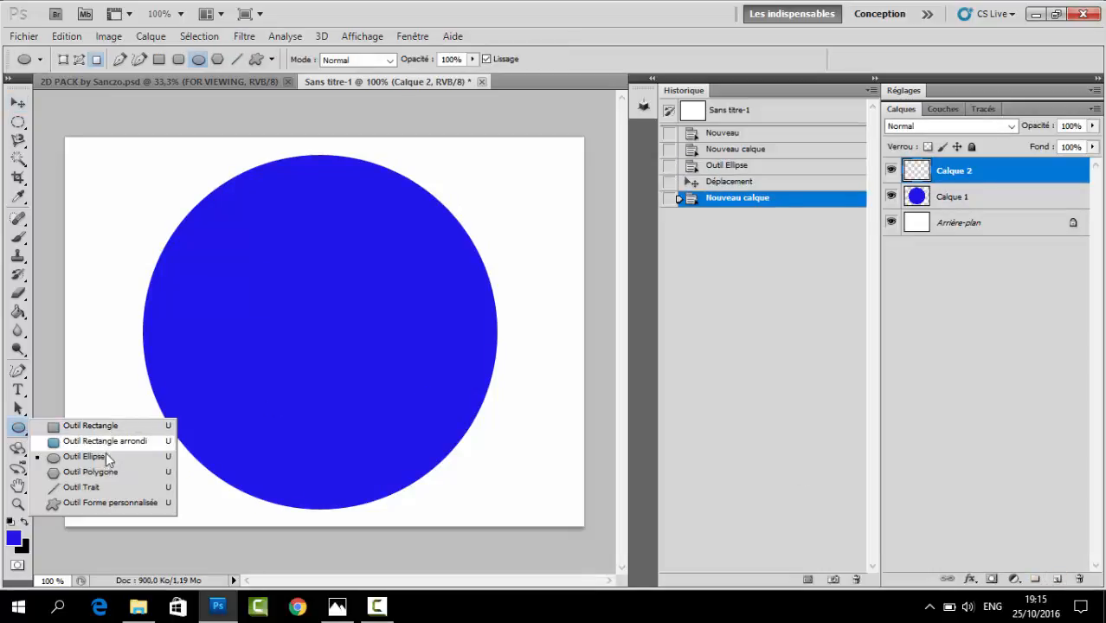
click(96, 456)
drag(154, 171, 473, 494)
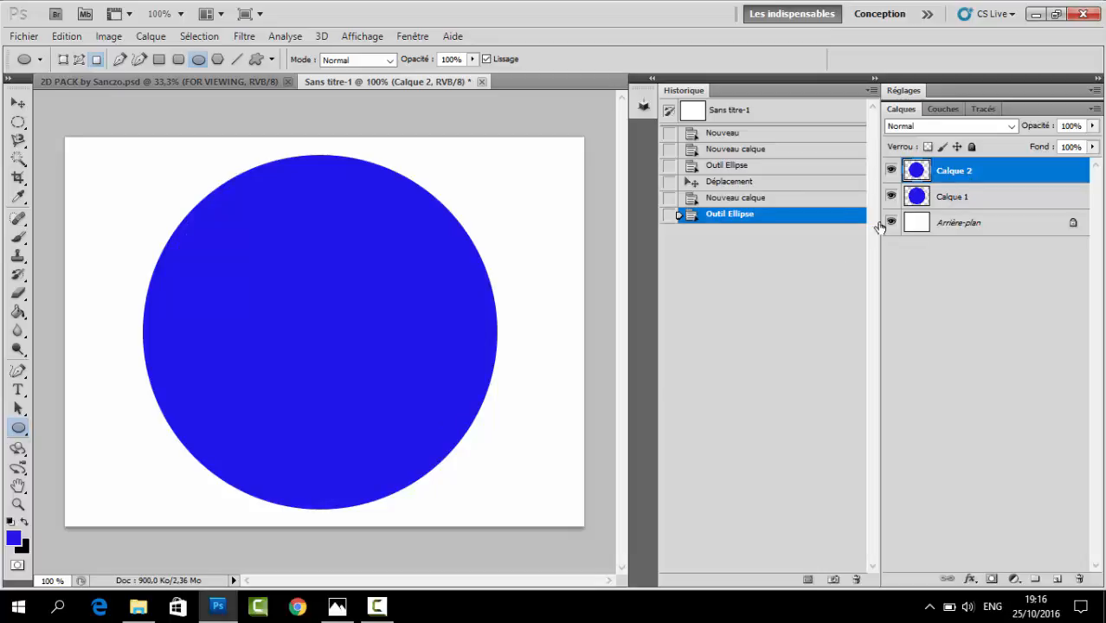
- Apply a red Color Overlay at 100% opacity to the smaller circle and centre it within the blue circle
double_click(951, 174)
click(596, 344)
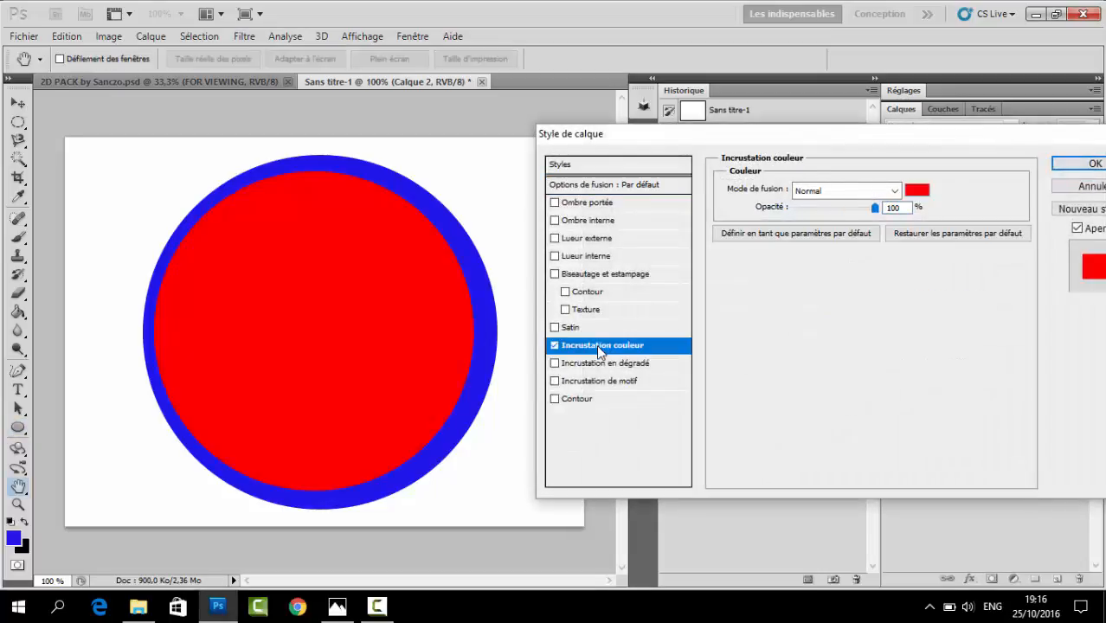
click(1081, 163)
key(v)
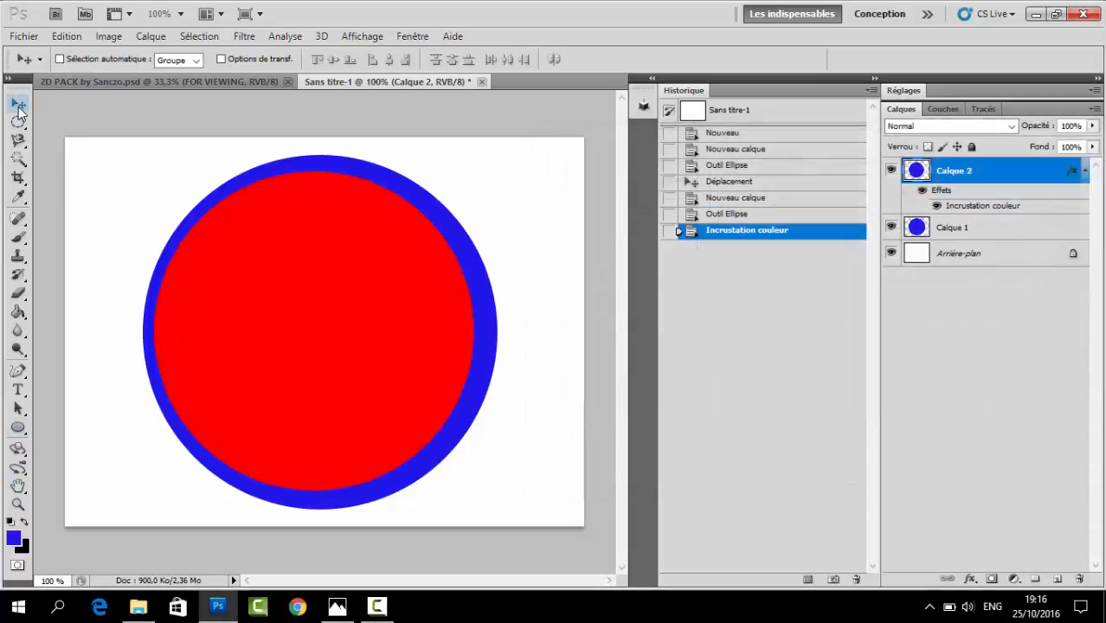
drag(309, 344, 313, 343)
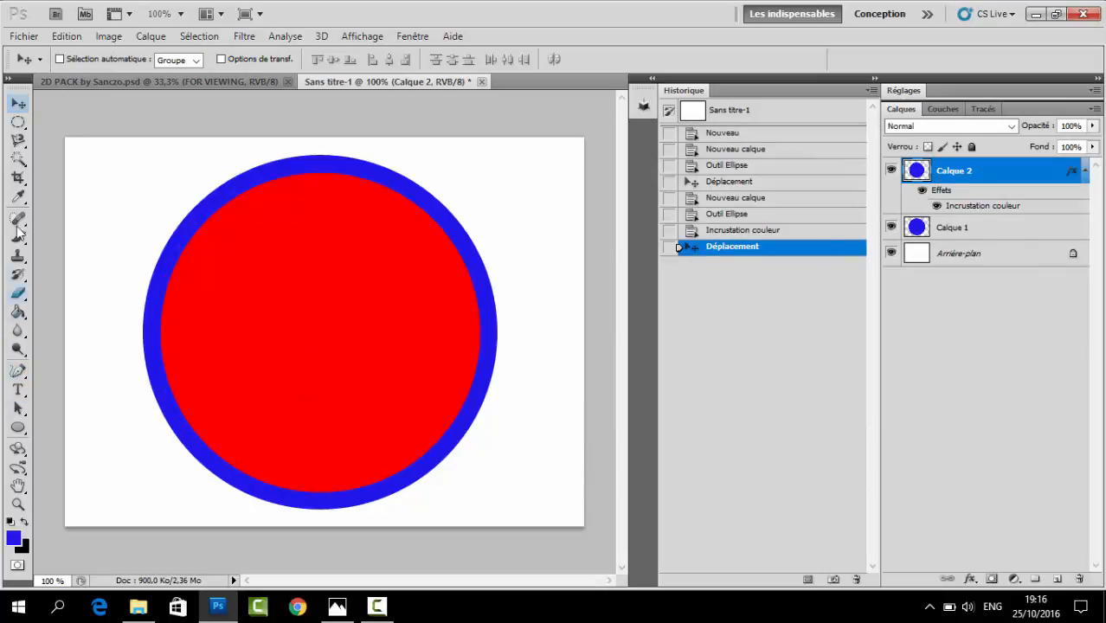
- Select the red inner circle with the Magic Wand tool at tolerance 1
click(18, 161)
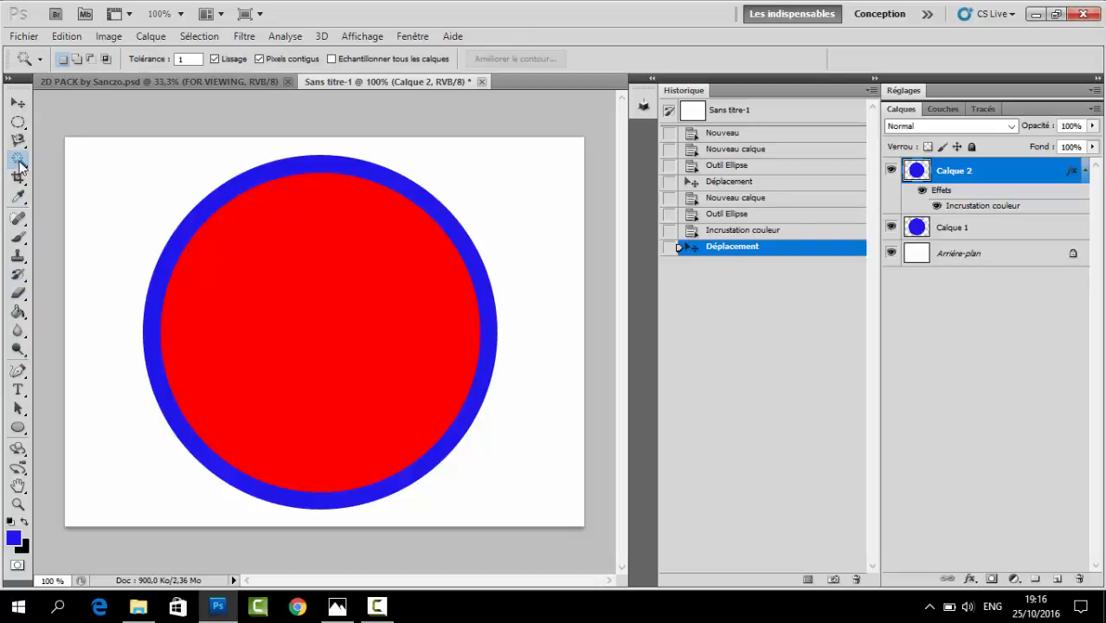
right_click(20, 164)
click(78, 151)
right_click(18, 162)
click(90, 173)
click(372, 314)
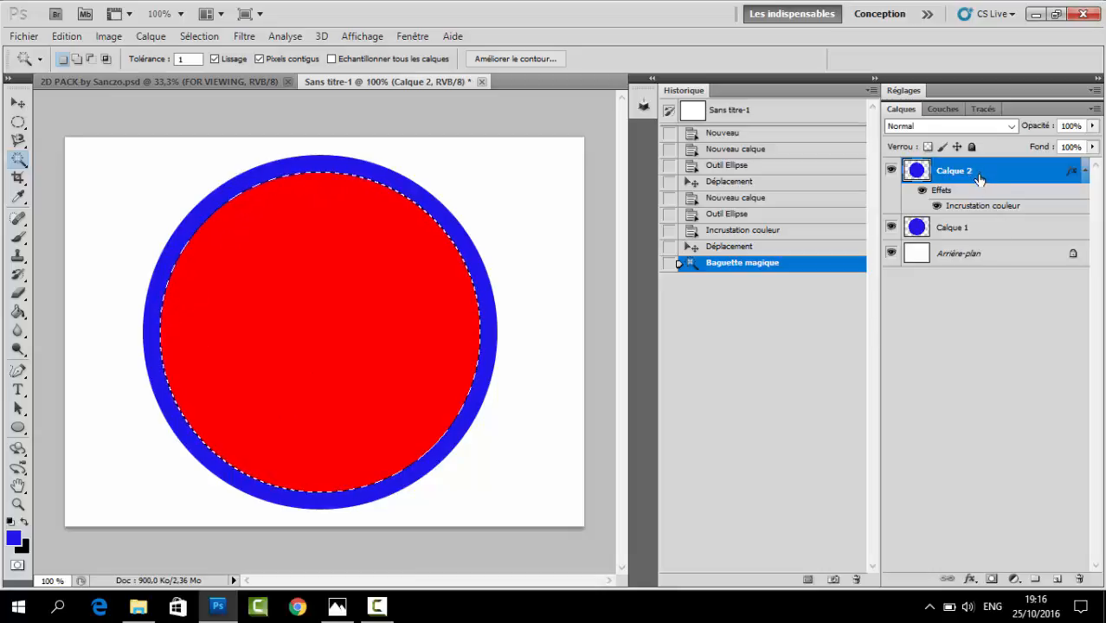
- Merge the red circle's layer down into the blue circle and delete the selected interior to form a ring
right_click(971, 174)
click(986, 518)
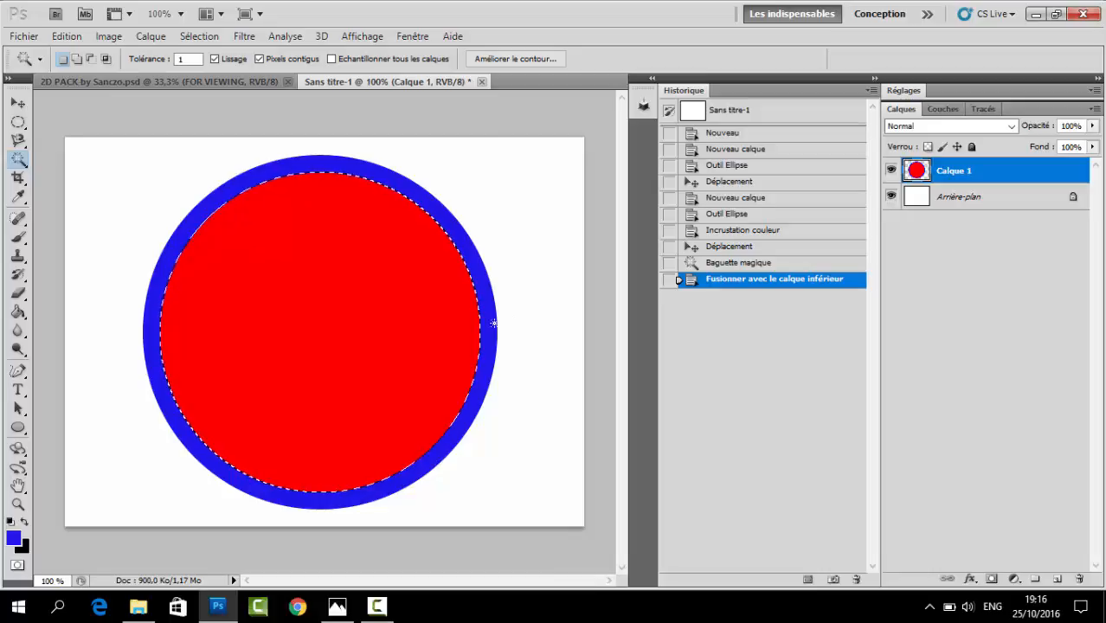
key(Delete)
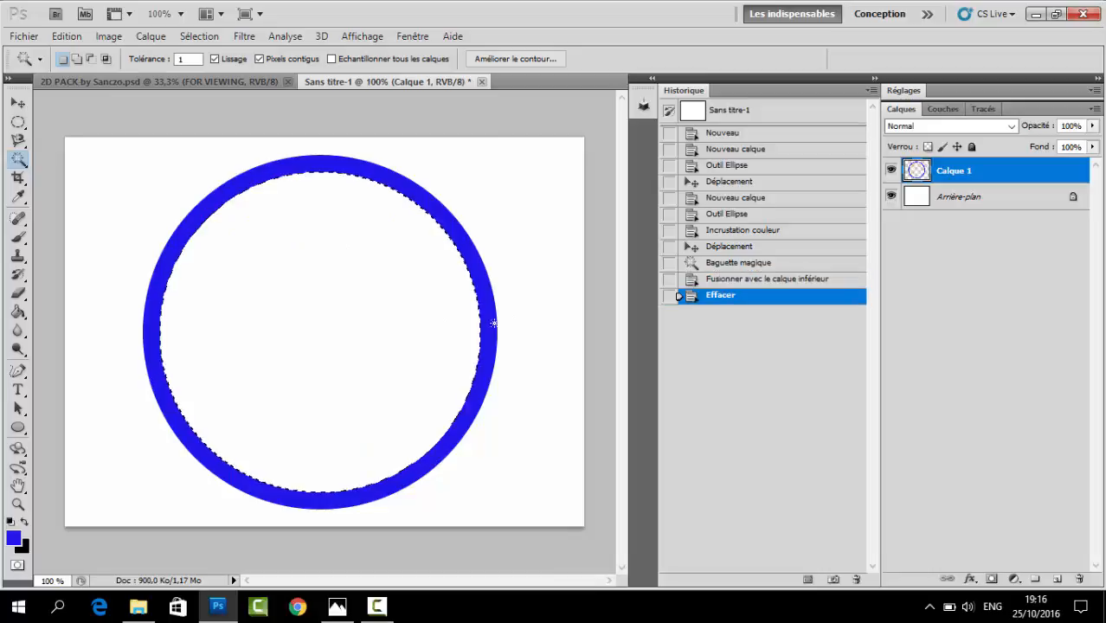
- Nudge the ring slightly and deselect it, reverting the document to its initial history state
click(18, 105)
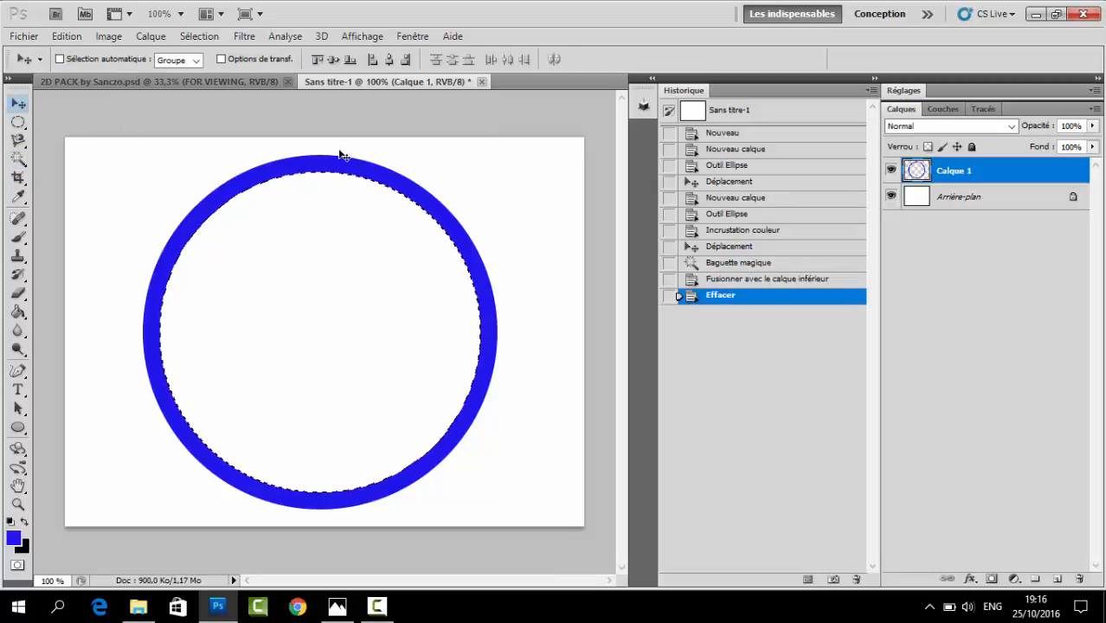
drag(301, 163, 298, 161)
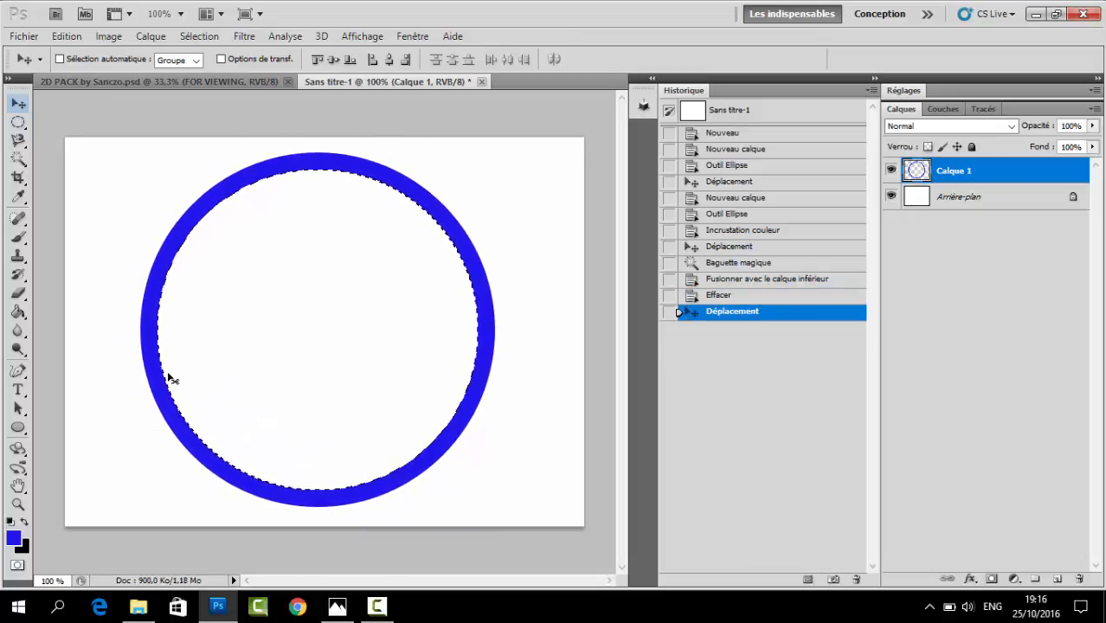
key(ctrl+d)
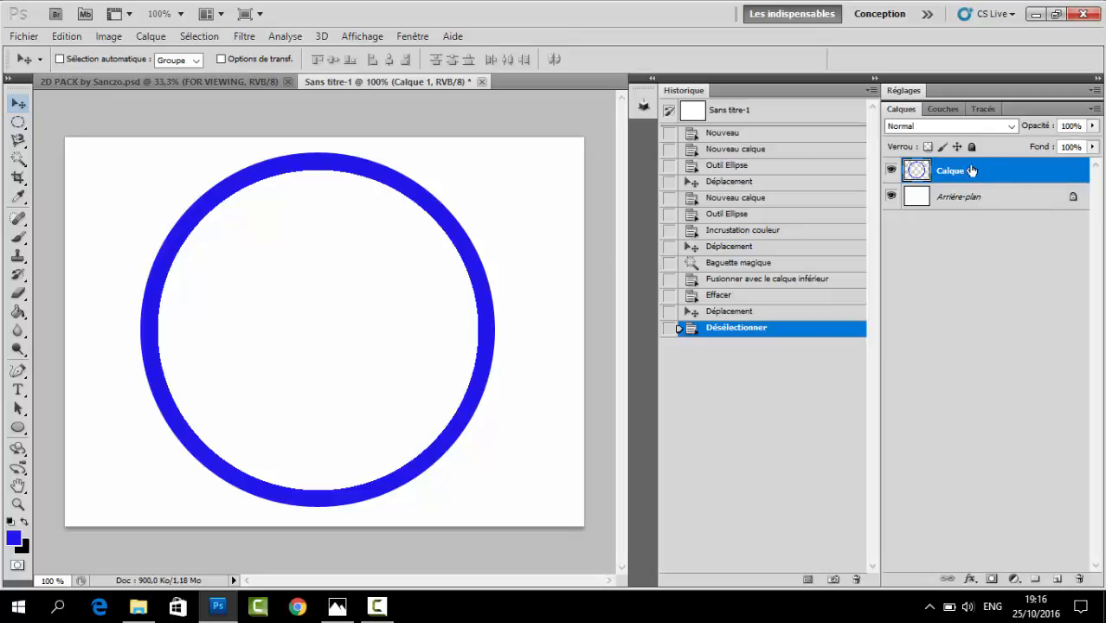
click(751, 110)
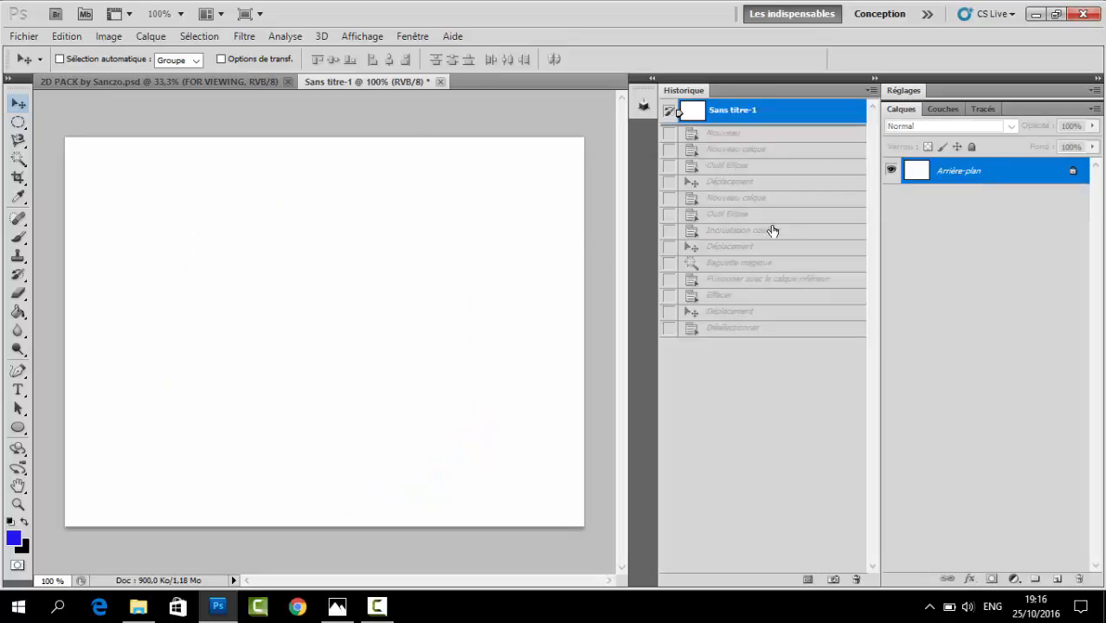
- Activate the Custom Shape tool and choose the thin circle outline shape
click(17, 428)
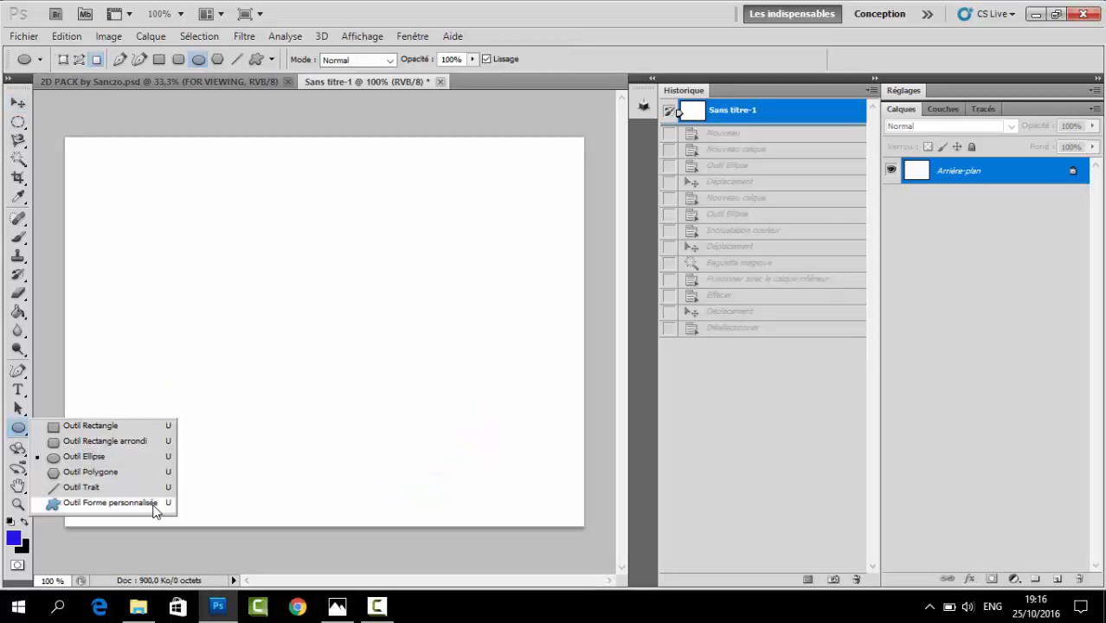
click(113, 503)
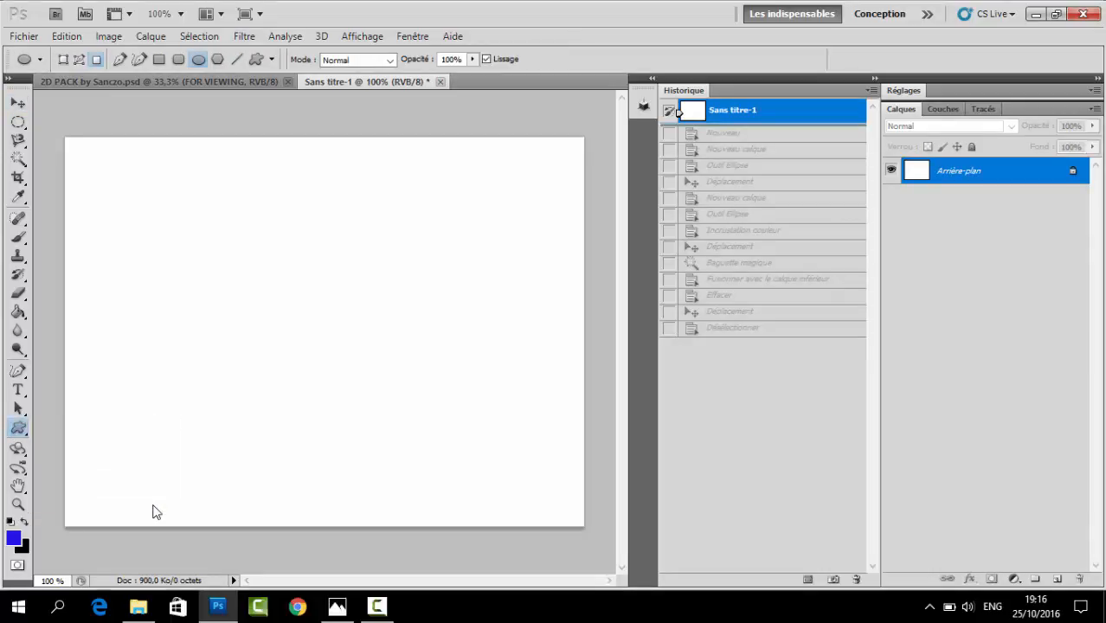
click(17, 428)
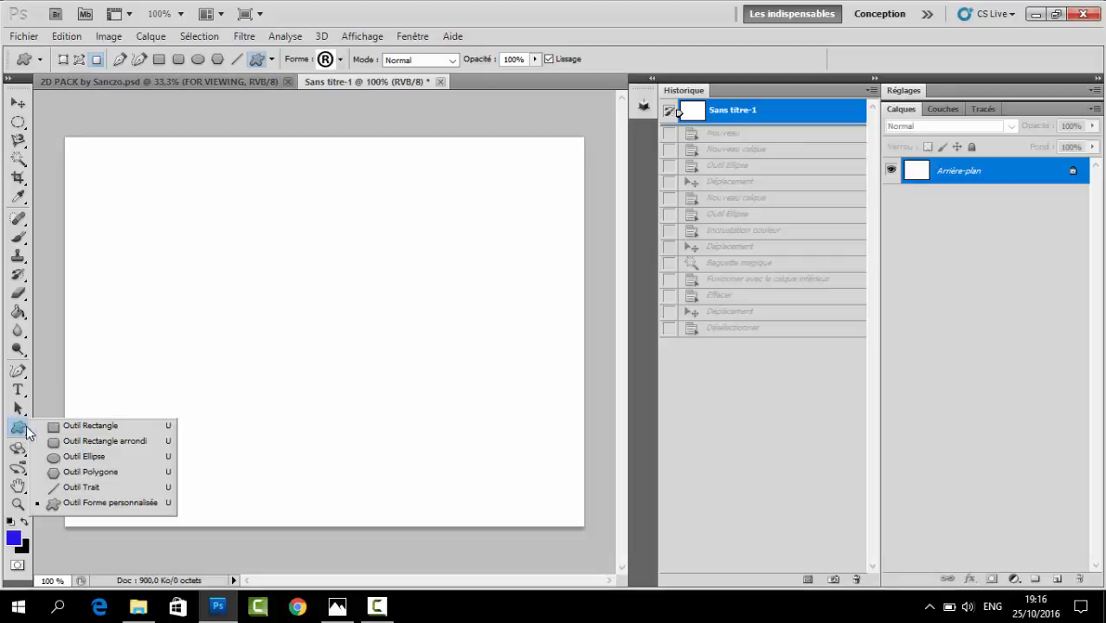
click(95, 510)
click(340, 59)
scroll(352, 114, down, 3)
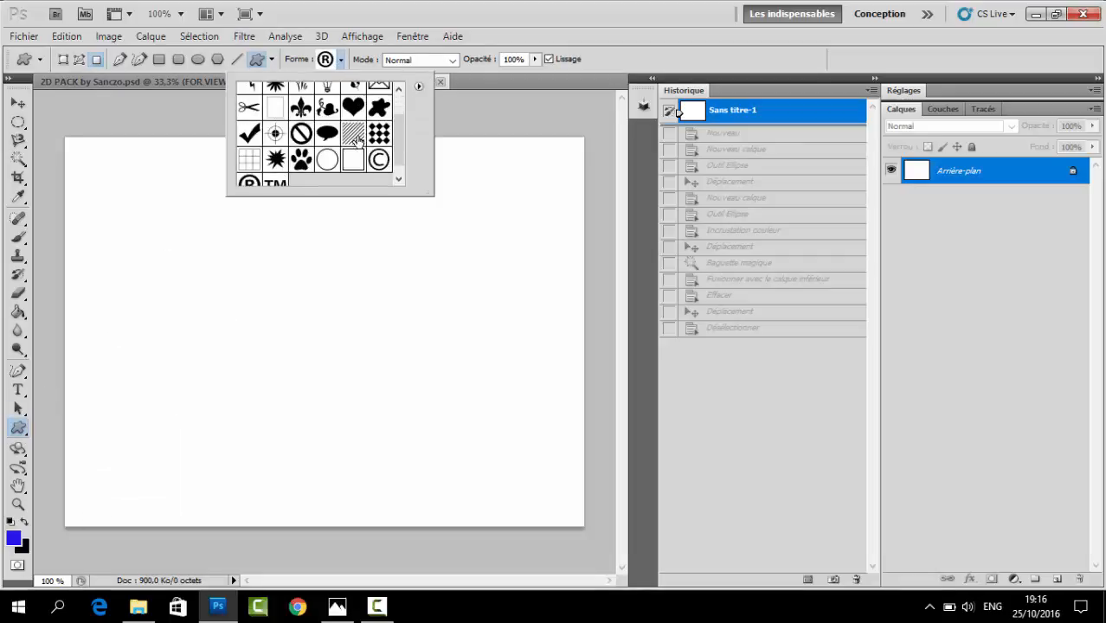
click(328, 151)
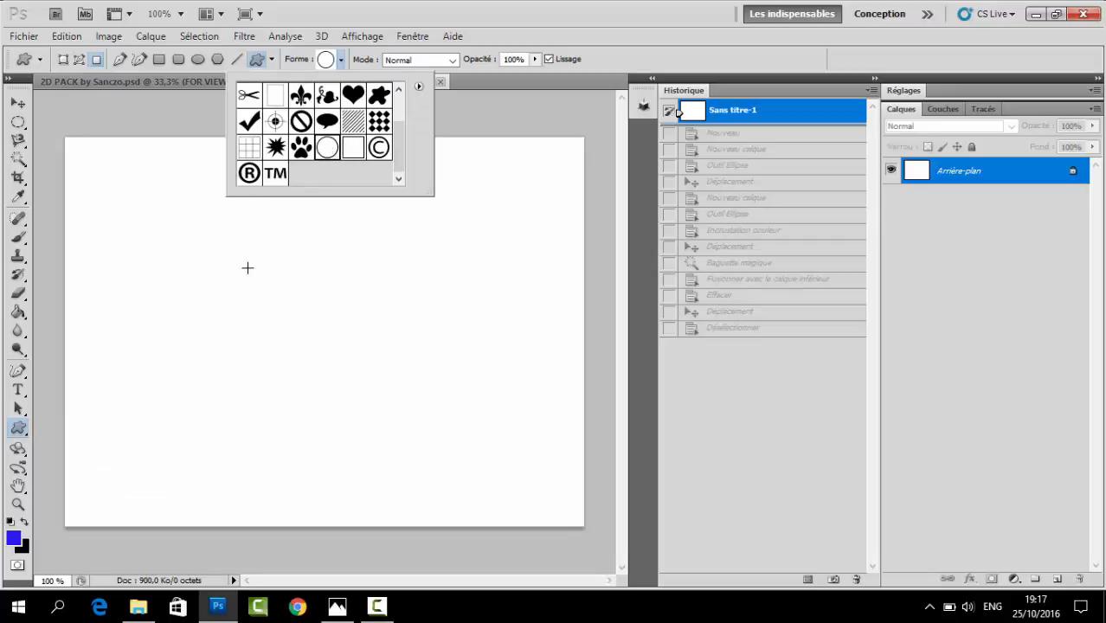
- Draw a large blue ring directly on the background layer and revert it through the history
drag(158, 167, 525, 517)
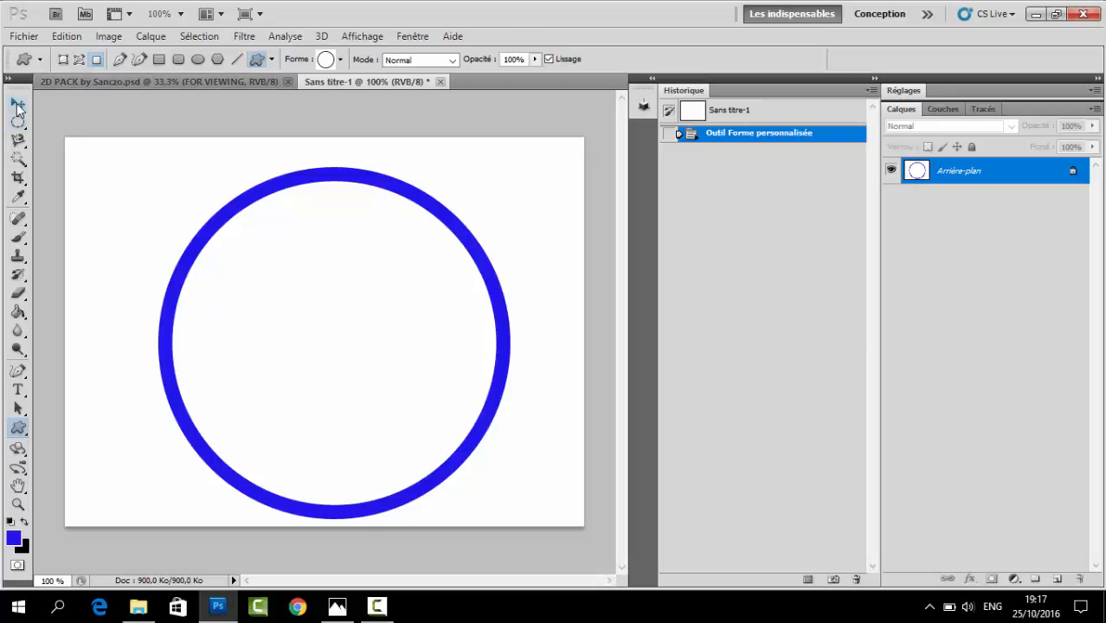
click(19, 102)
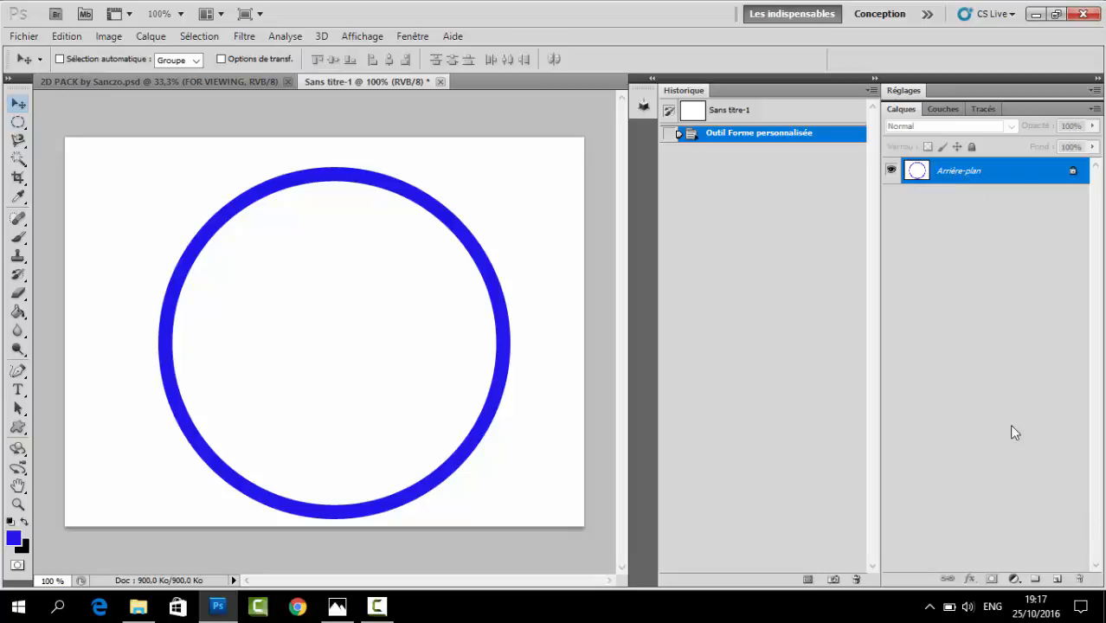
click(776, 113)
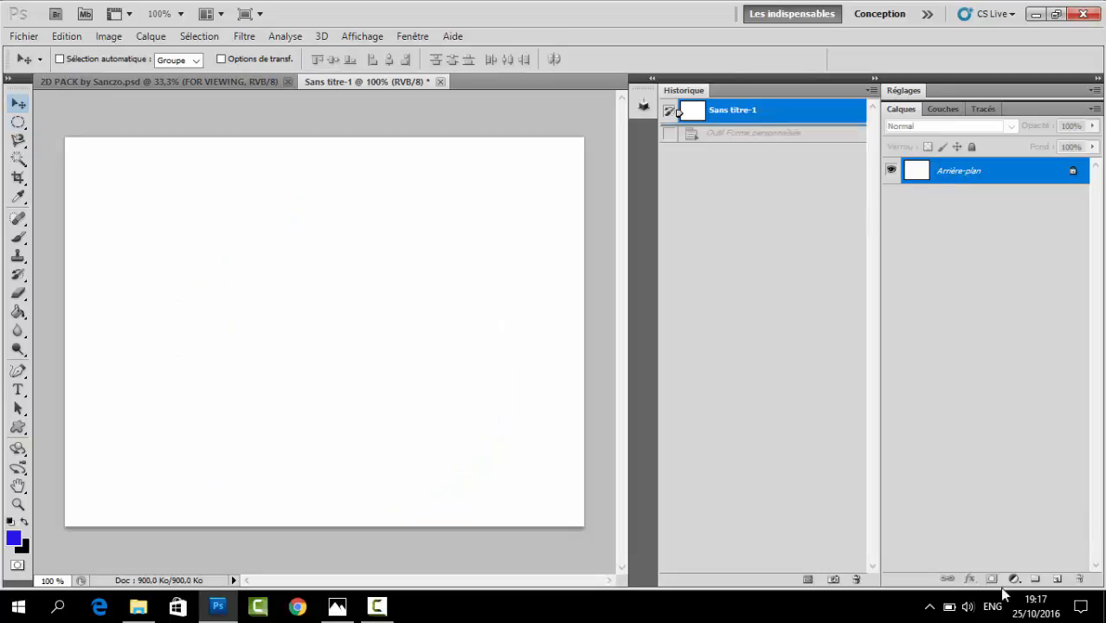
- Add a new layer above the background and draw a large blue ring on it with the thin circle custom shape
click(1055, 579)
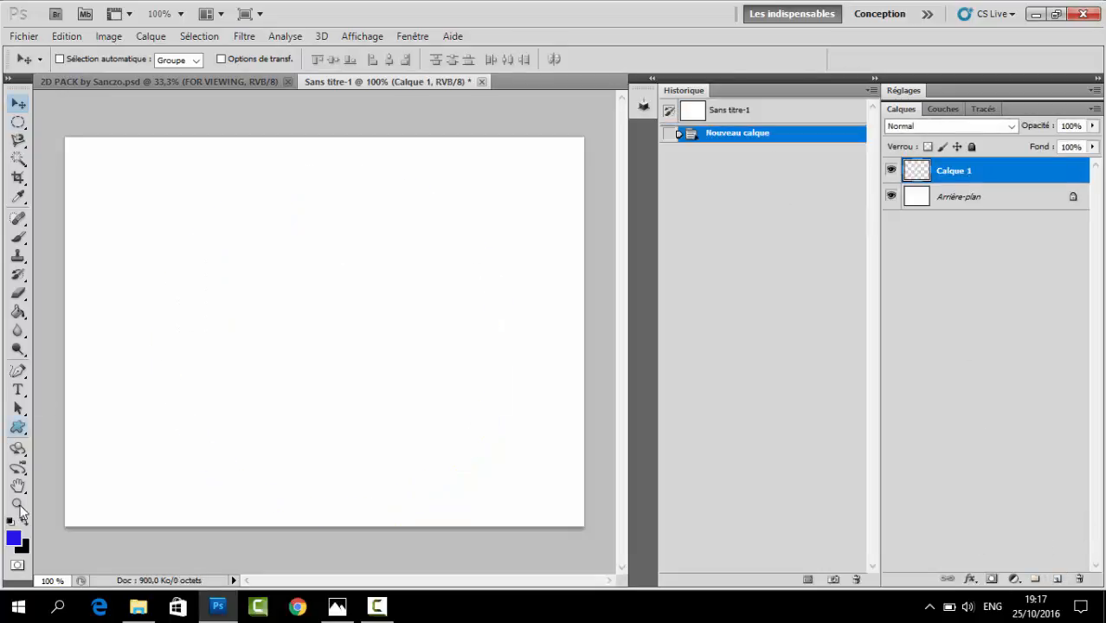
click(17, 426)
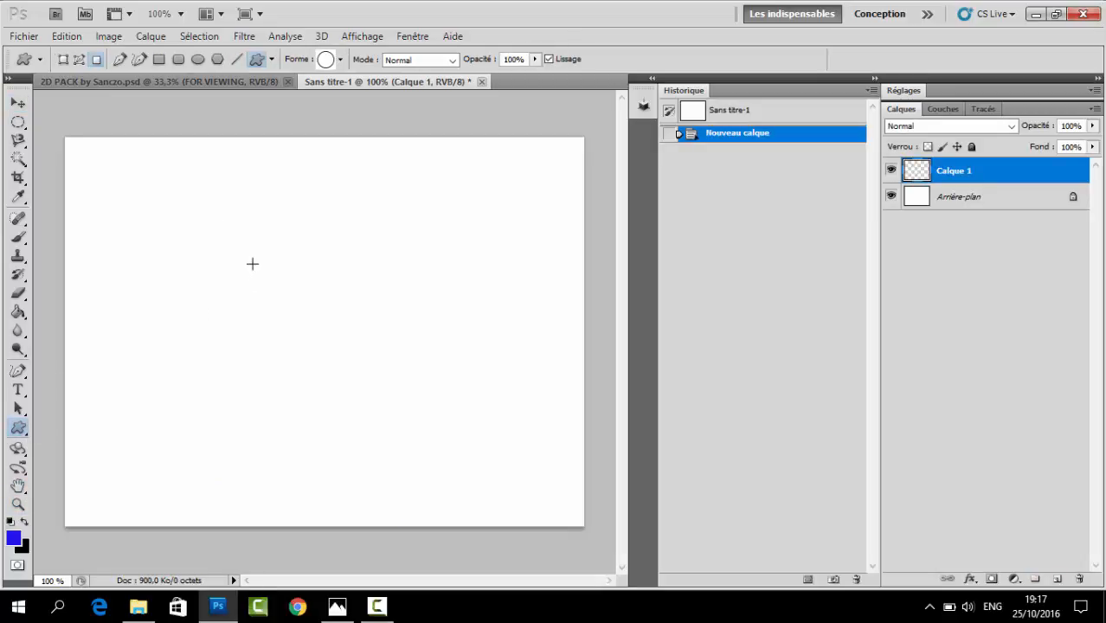
drag(147, 161, 519, 507)
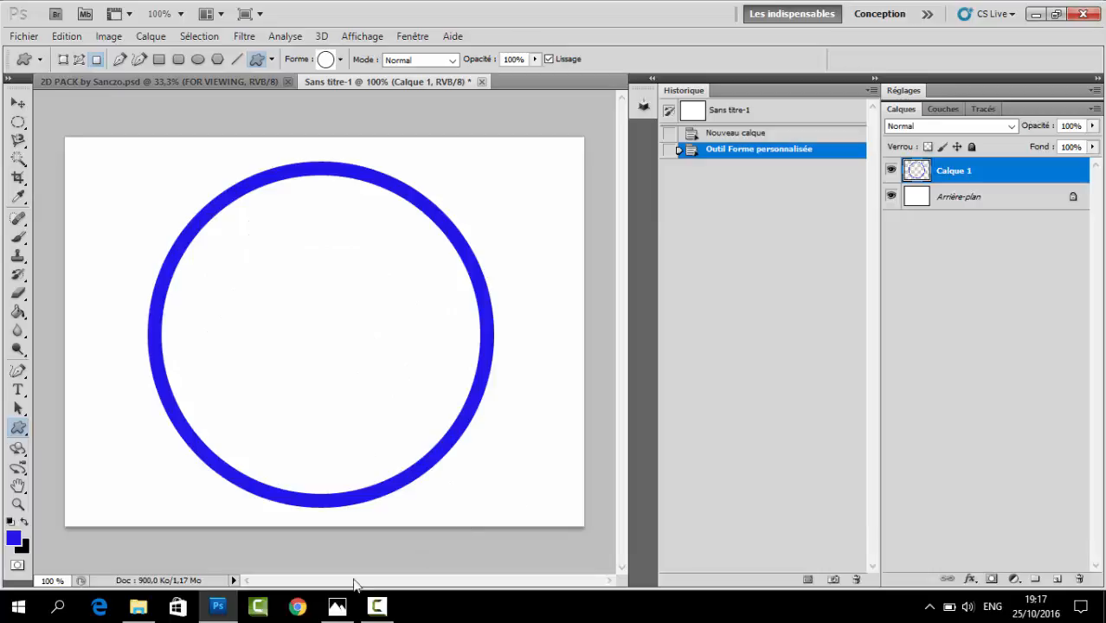
- Check the reference logo, then apply a Color Overlay style in dark gold ad8407 to the ring layer
click(337, 605)
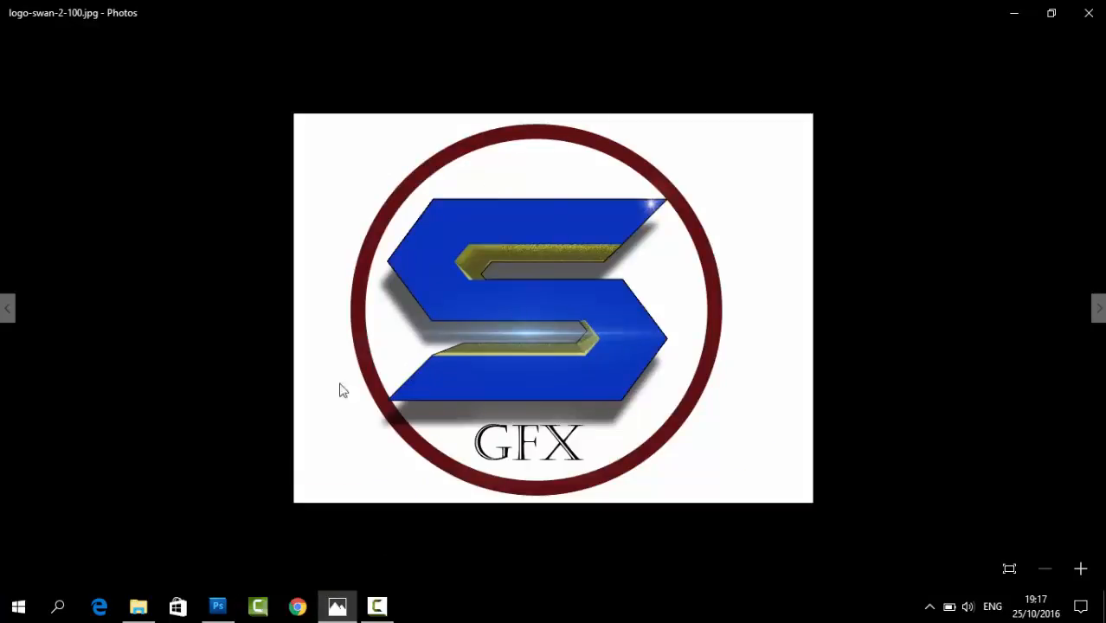
click(218, 606)
double_click(960, 170)
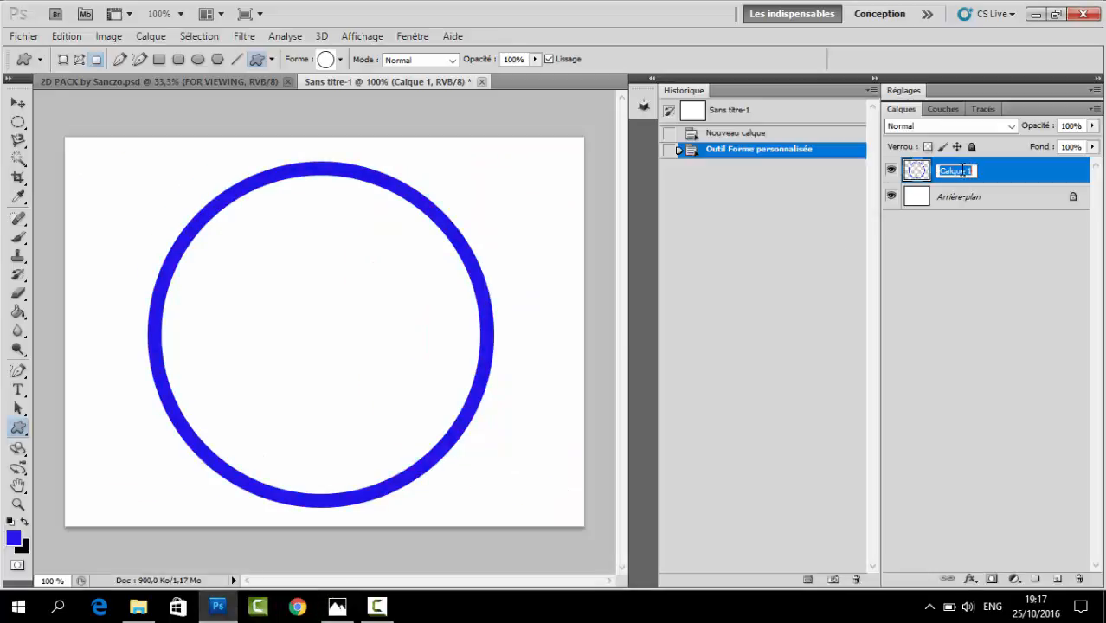
double_click(981, 172)
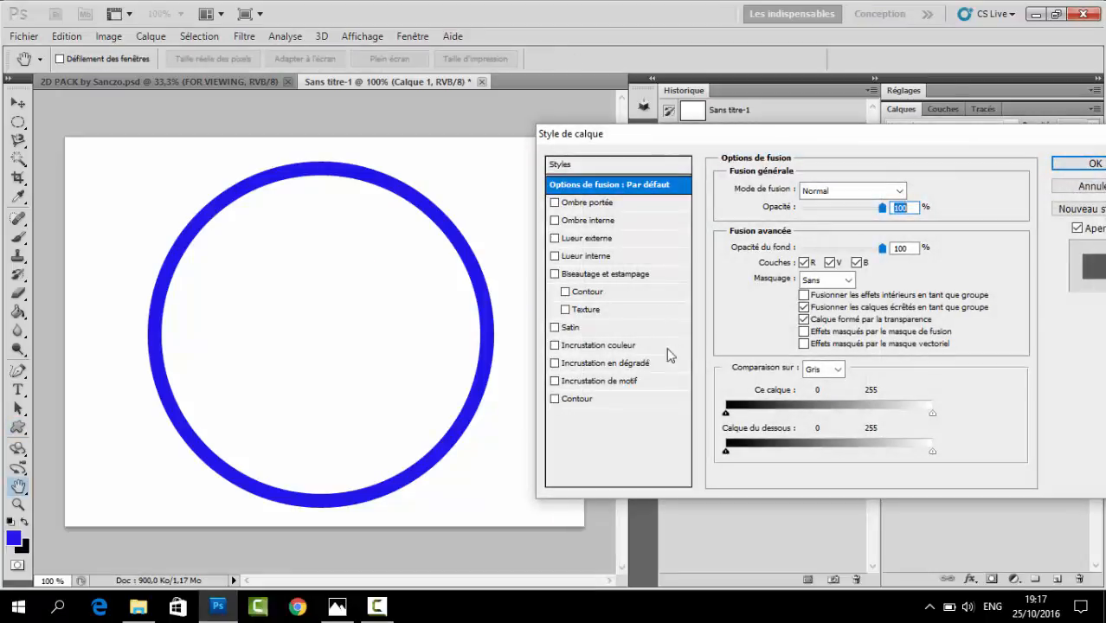
click(608, 348)
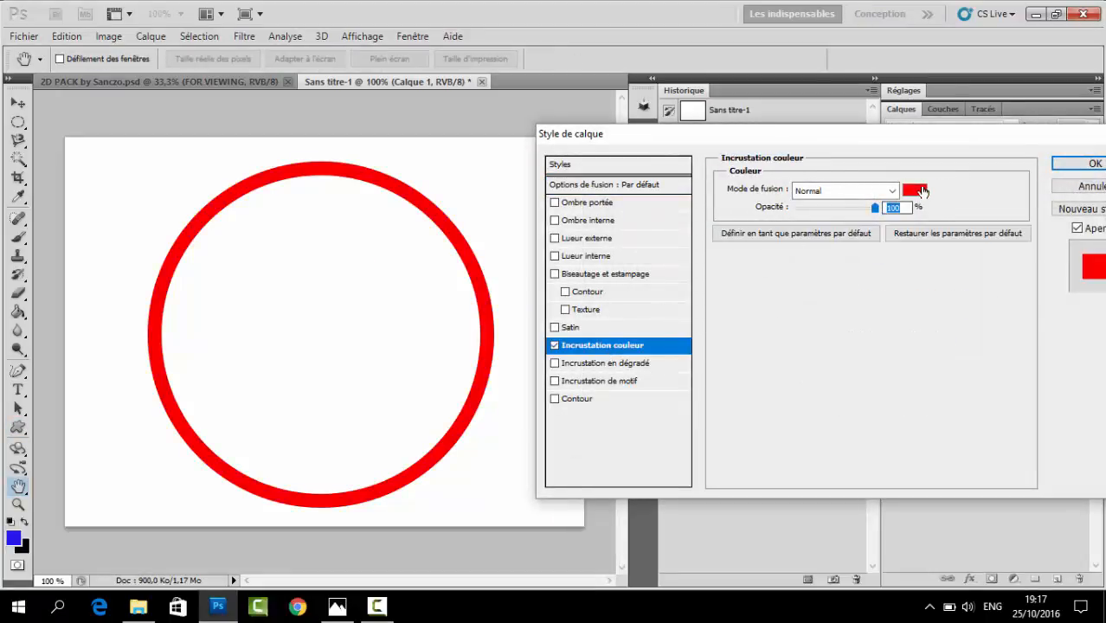
click(919, 189)
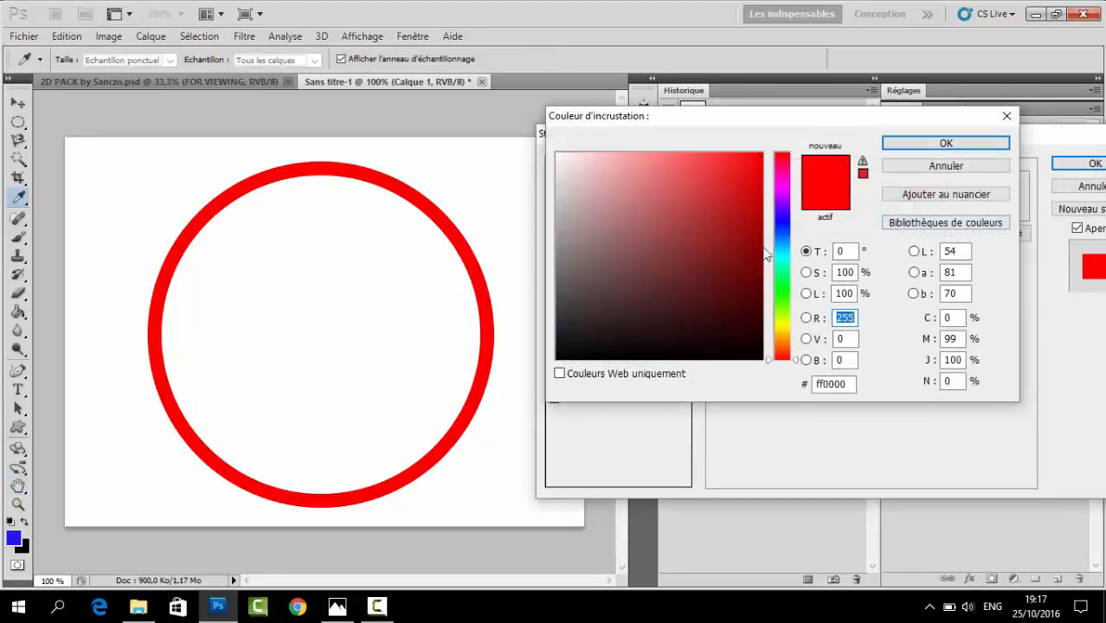
click(787, 334)
mouse_move(748, 197)
mouse_down()
mouse_move(750, 180)
mouse_move(755, 223)
mouse_up()
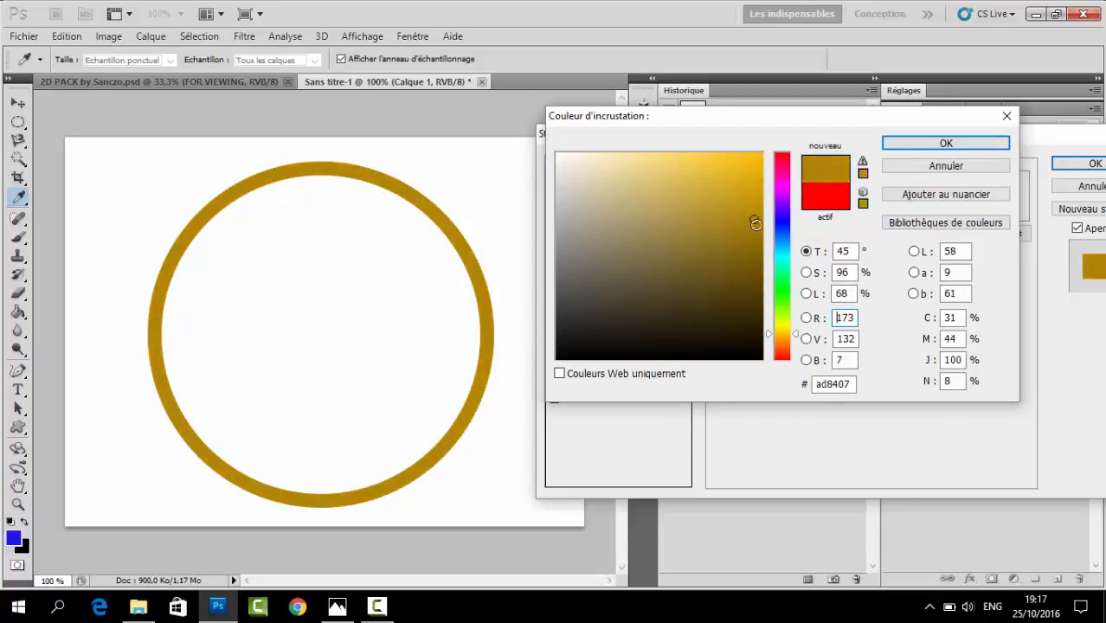
click(945, 143)
key(Return)
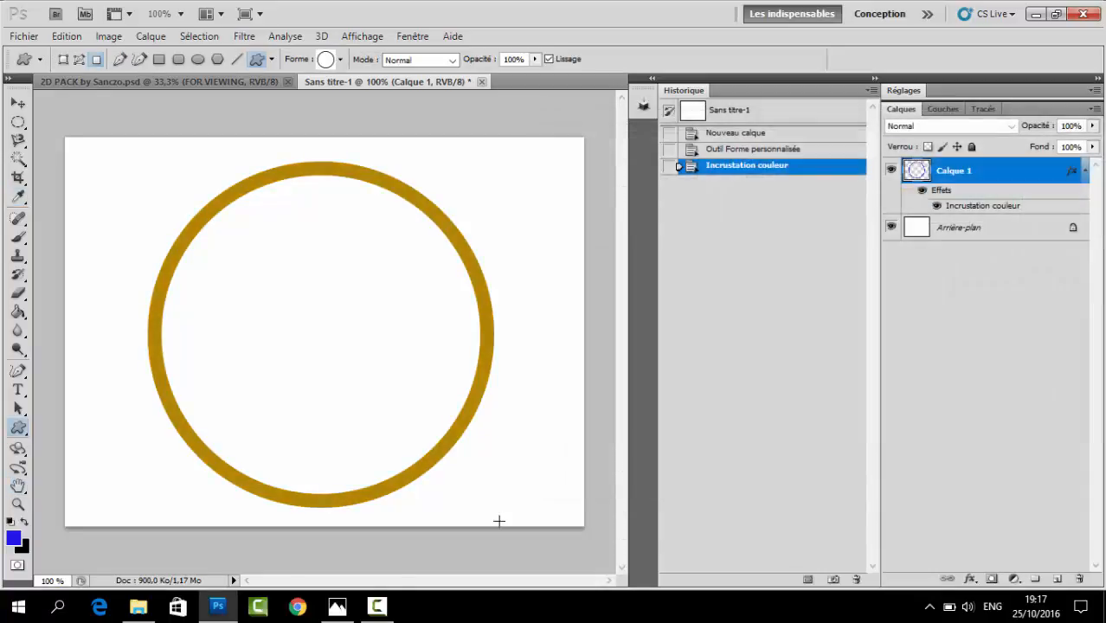
- Compare with the reference logo, add a 400 pt Arial letter "s" in blue, and move it to the middle of the ring
click(338, 605)
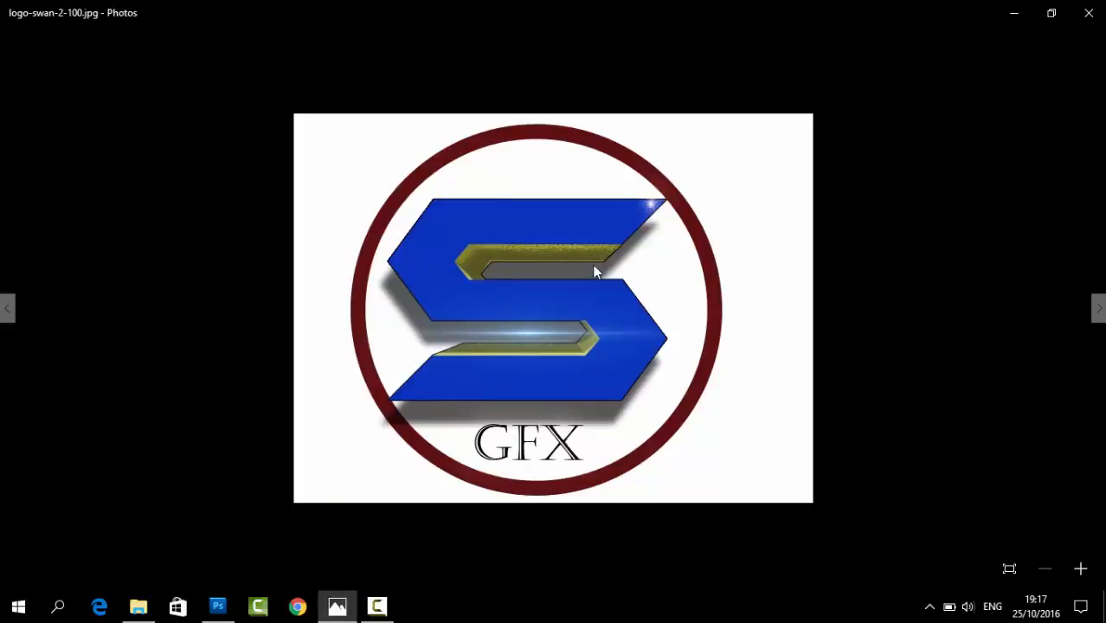
click(218, 605)
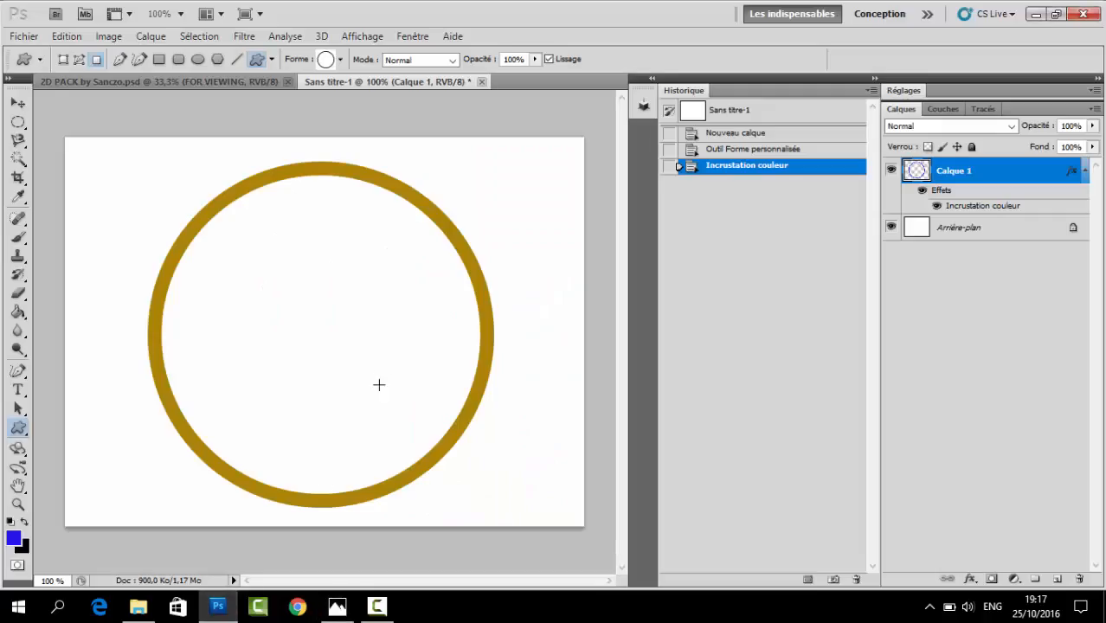
click(17, 397)
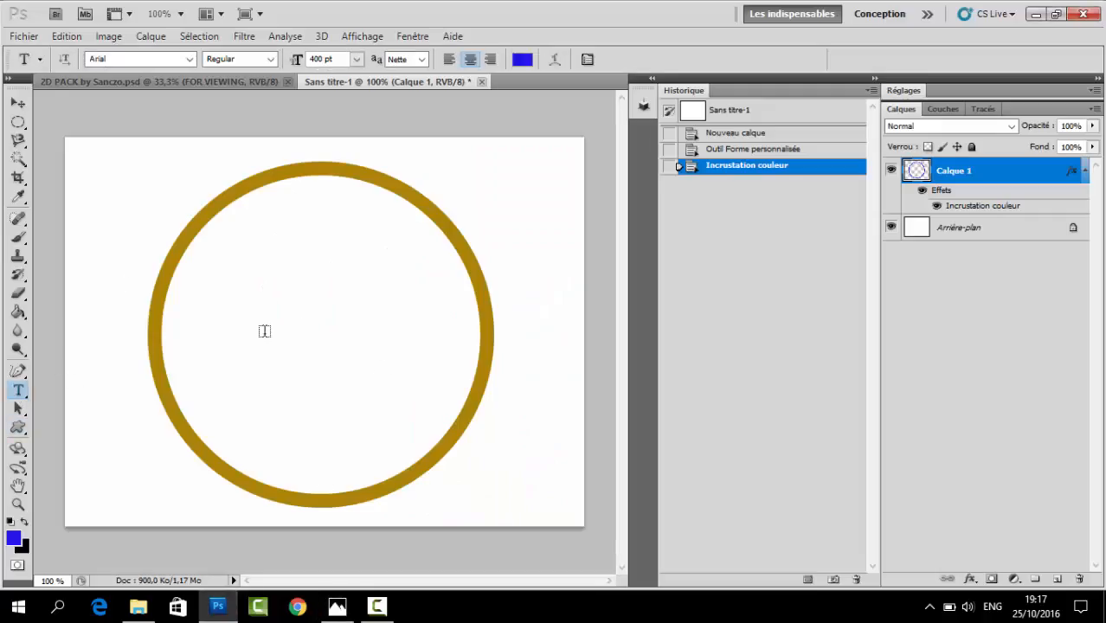
click(263, 331)
text(S)
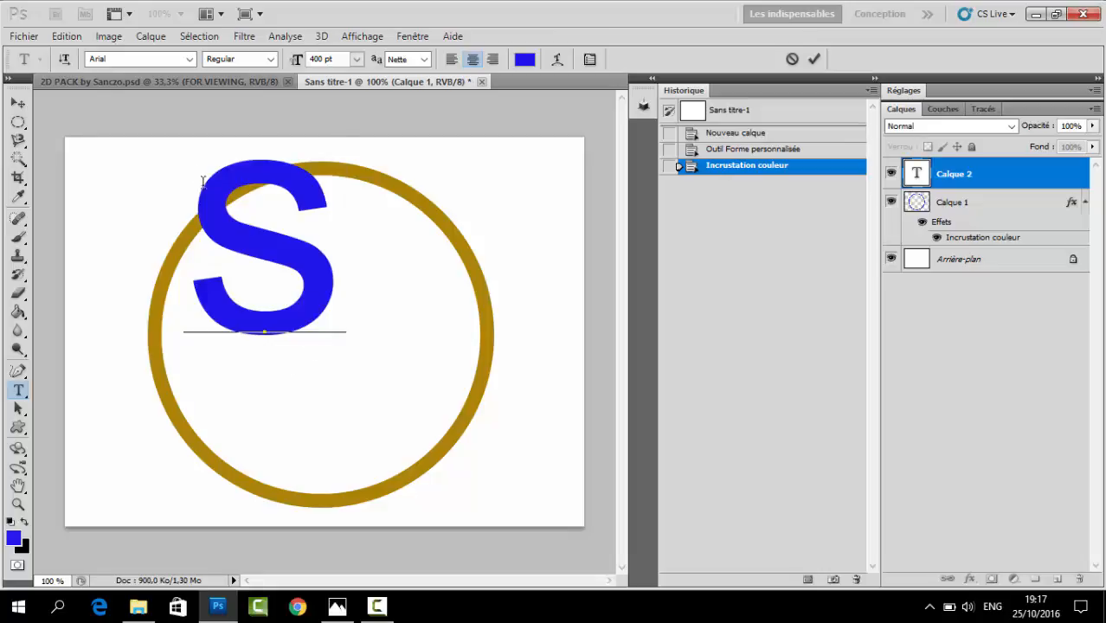
click(17, 102)
drag(271, 246, 303, 330)
- Try Blackoak Std on the letter, set its font to BatmanForeverAlternate, and shift it down within the ring
click(18, 390)
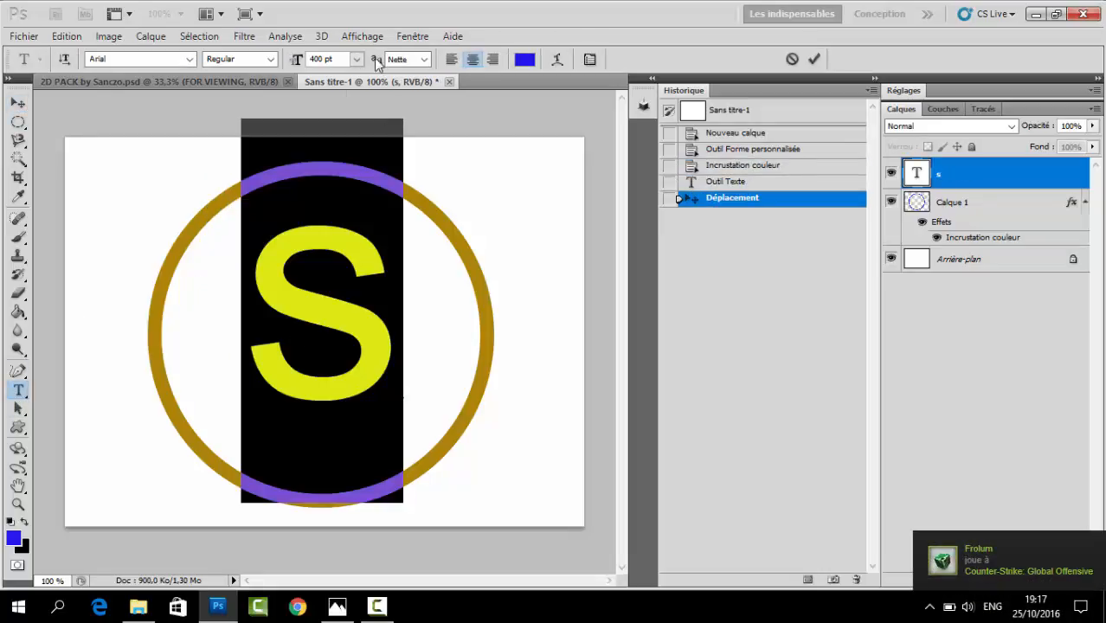
click(188, 59)
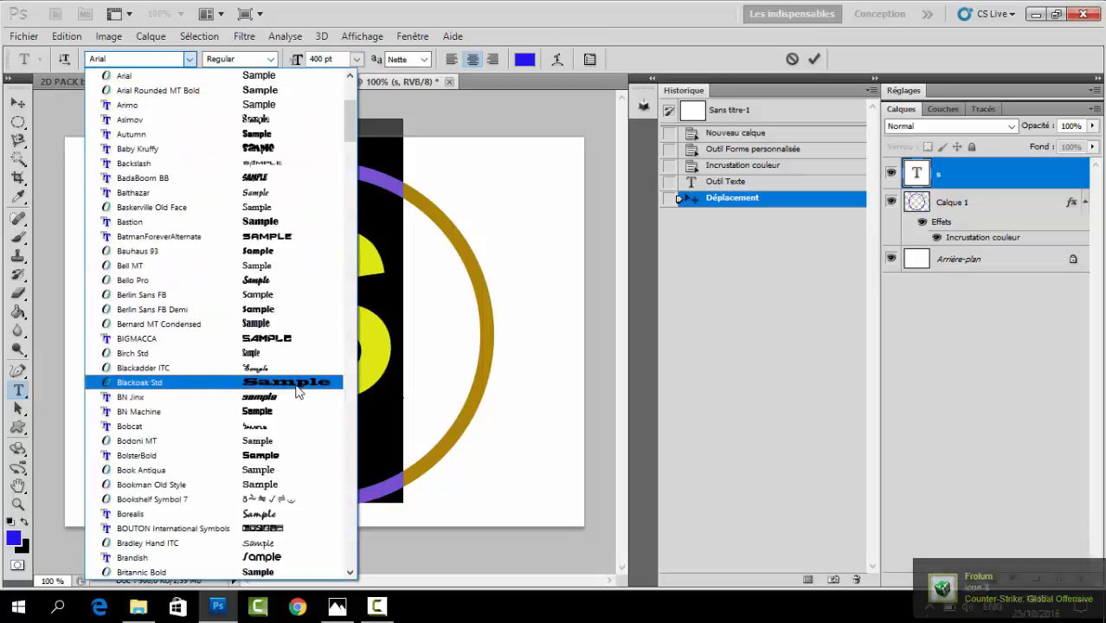
click(298, 382)
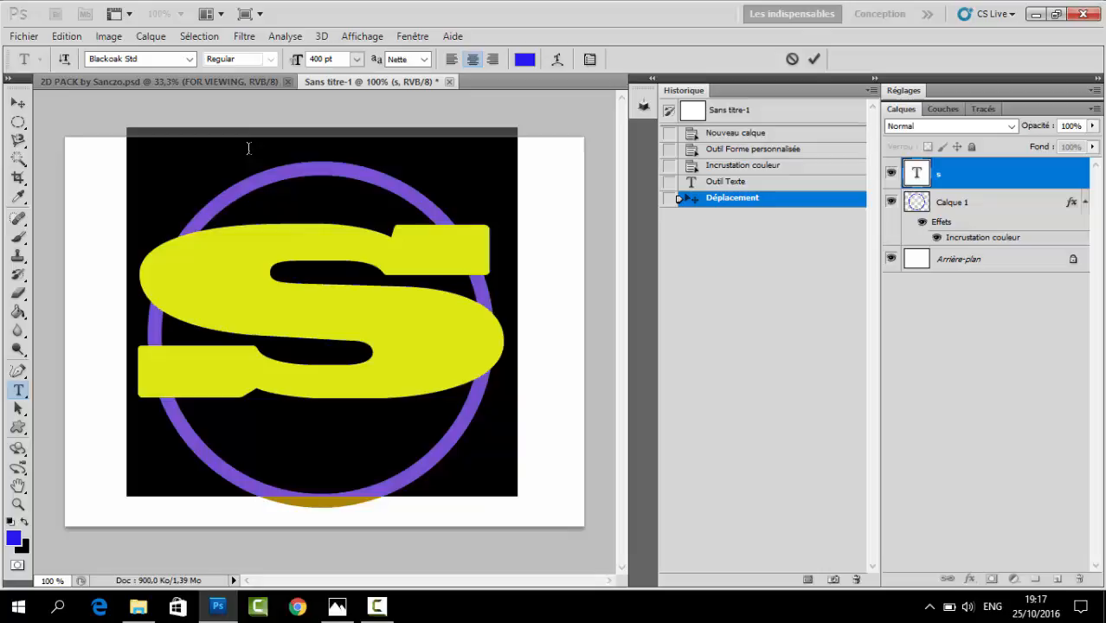
click(188, 58)
drag(351, 154, 352, 143)
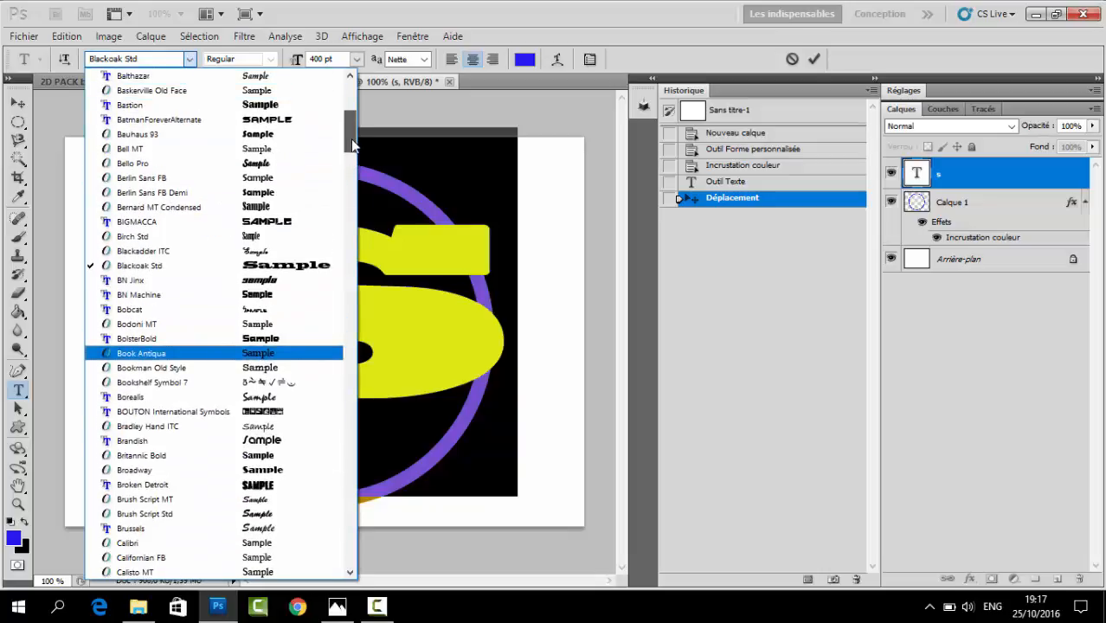
click(333, 121)
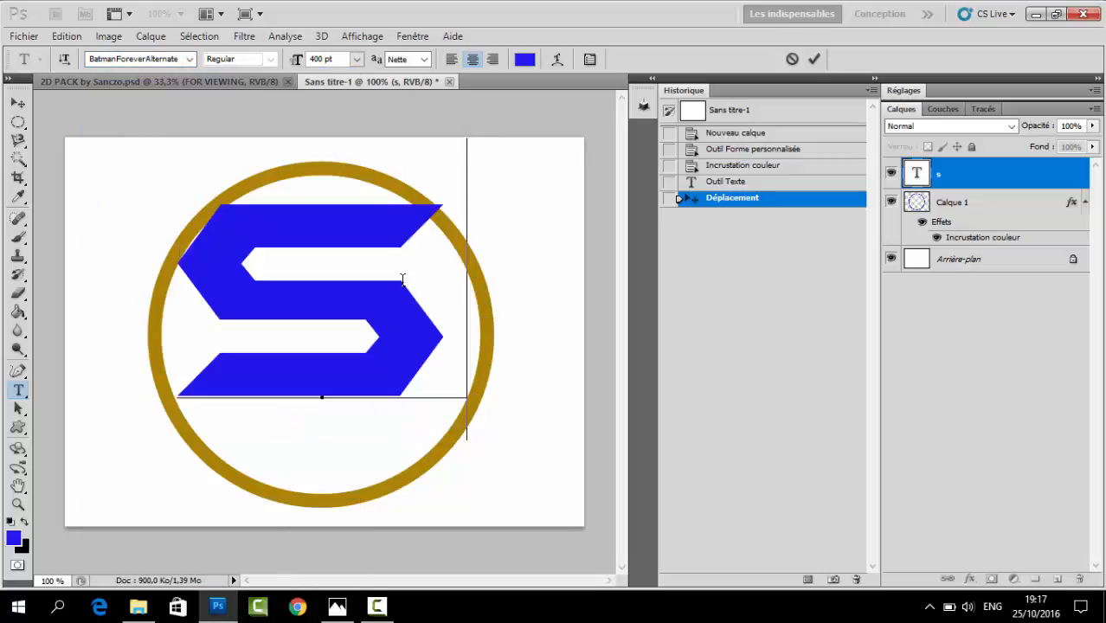
click(17, 103)
drag(255, 271, 257, 299)
- Set the letter's font size to 390 pt and reposition it slightly higher within the ring
click(17, 389)
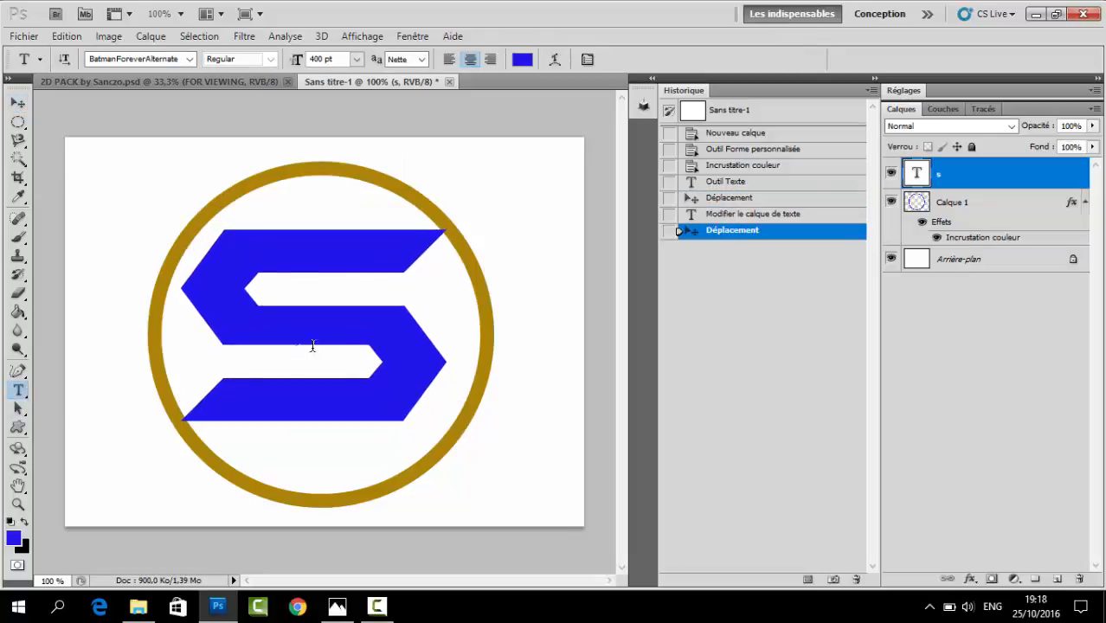
click(374, 320)
double_click(321, 321)
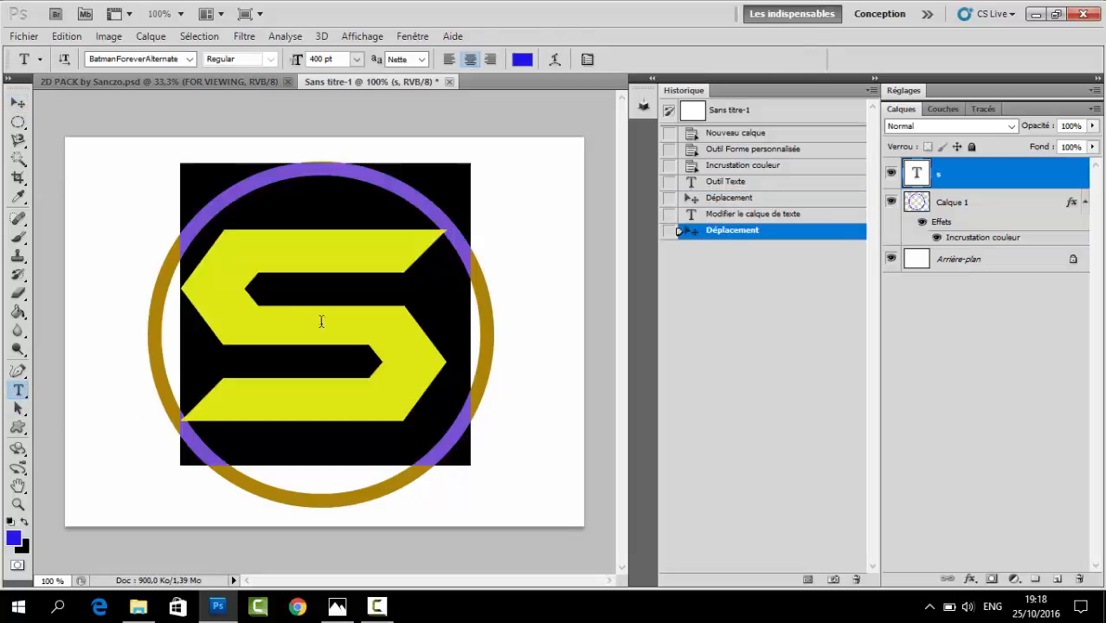
double_click(321, 58)
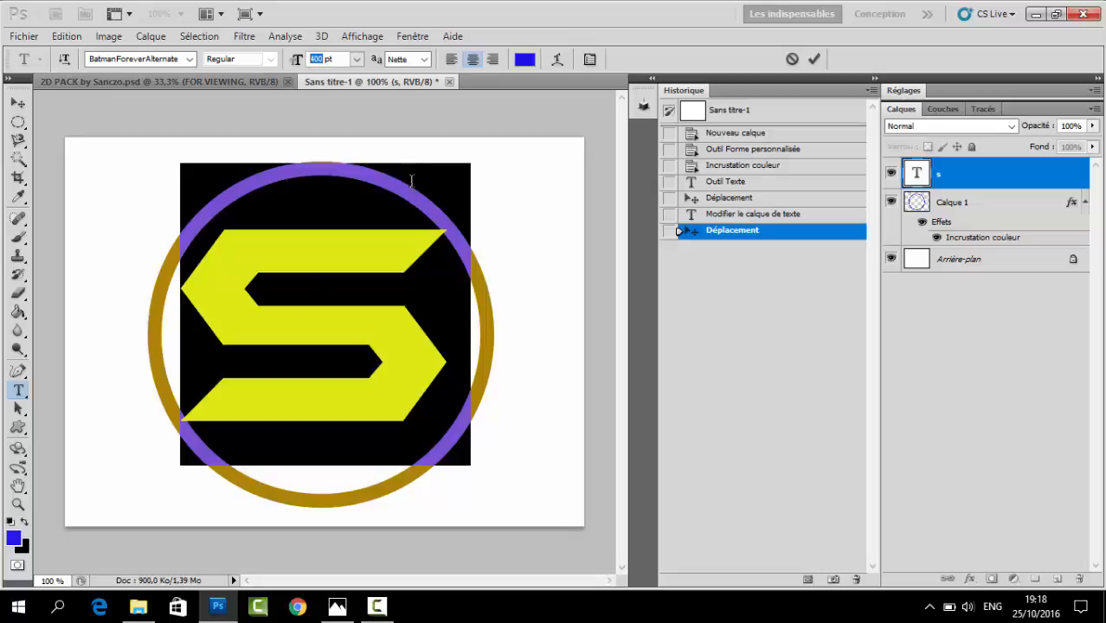
click(395, 286)
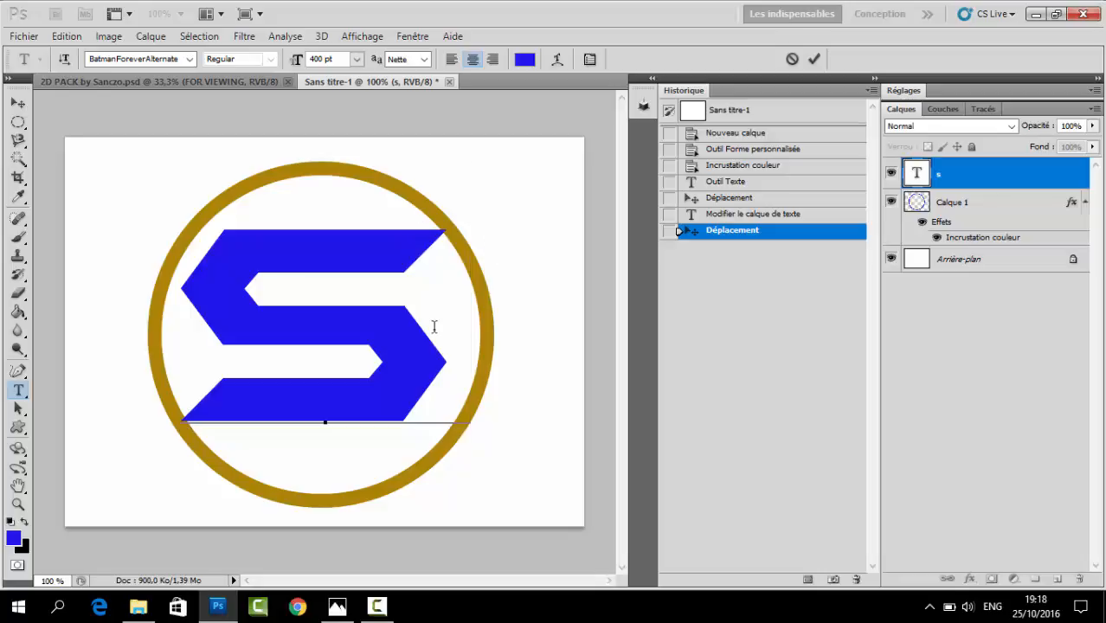
key(ctrl+a)
double_click(321, 57)
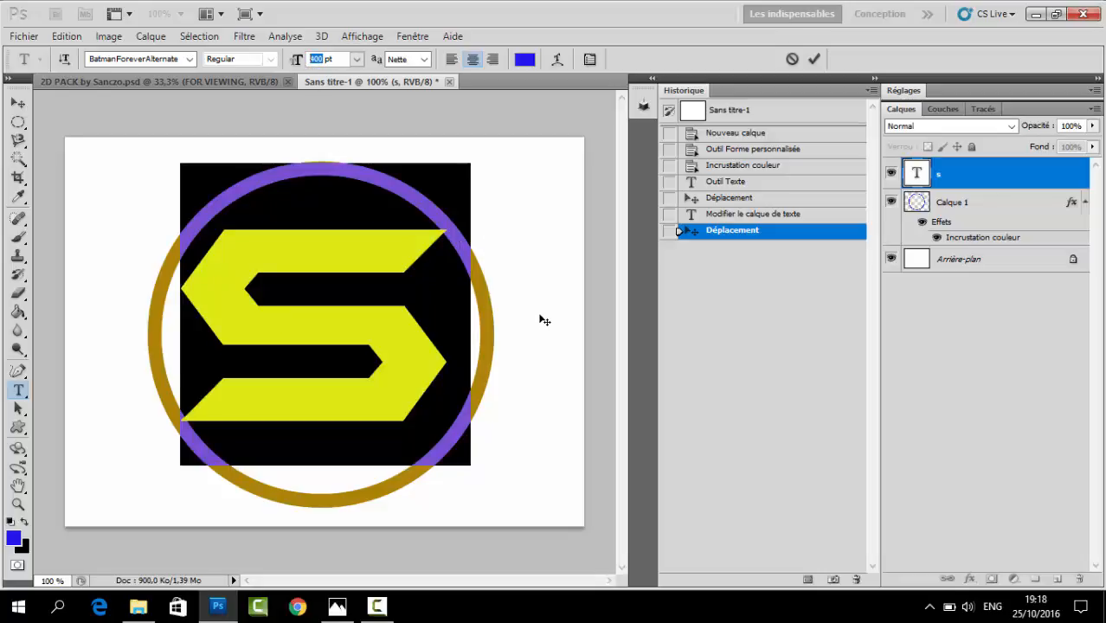
text(390)
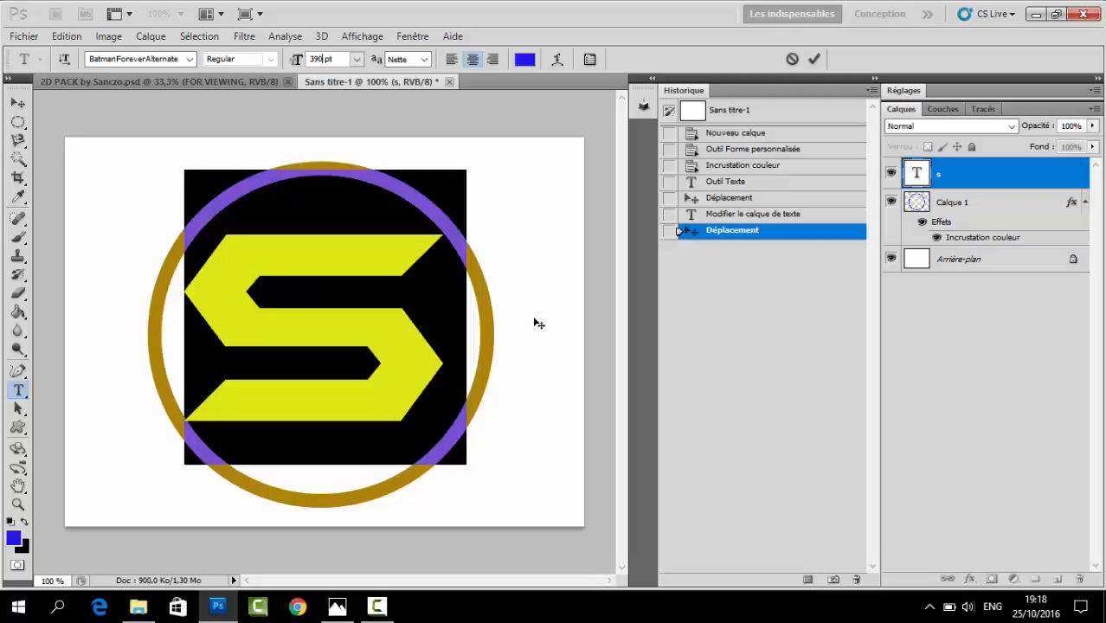
click(393, 361)
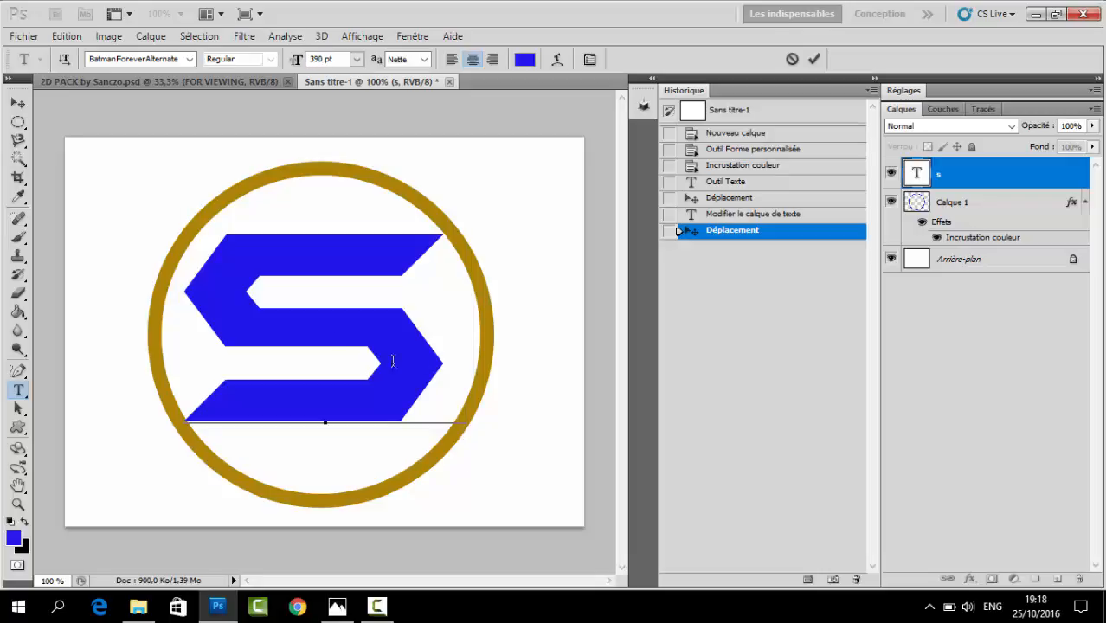
click(18, 102)
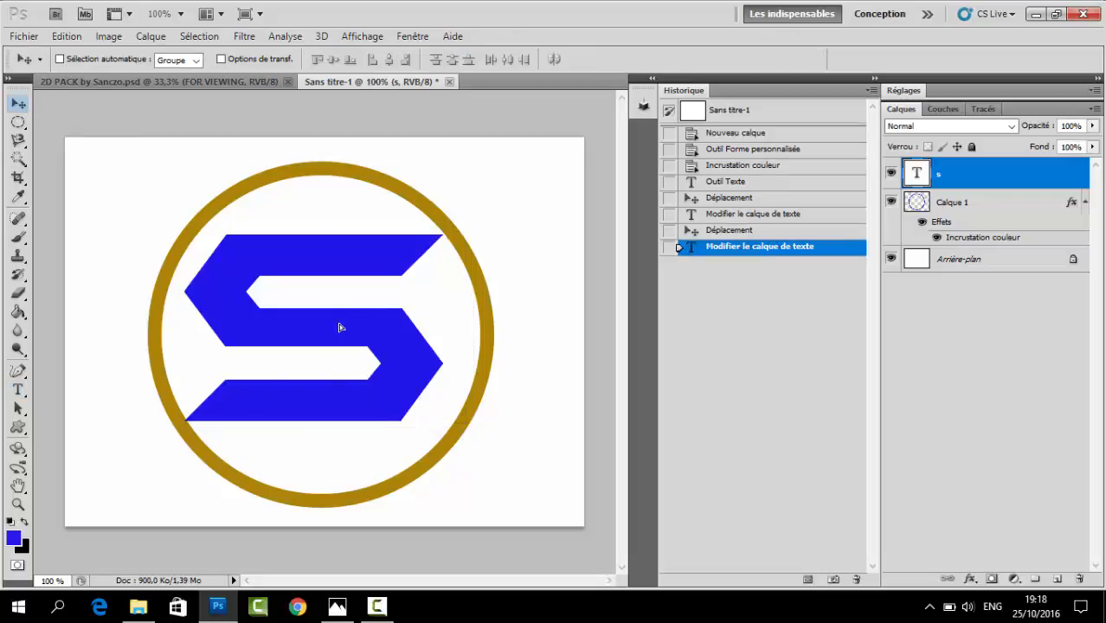
drag(340, 322, 336, 321)
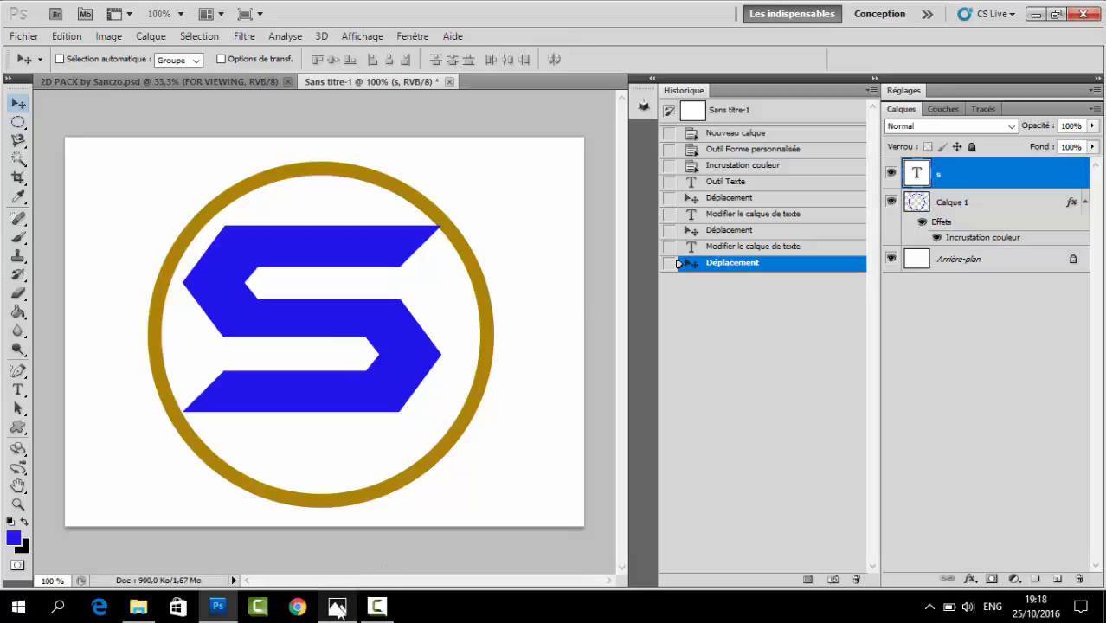
- Check the reference logo, then convert the letter's text layer to a 3D Repoussé object, accepting rasterization of the text
click(337, 605)
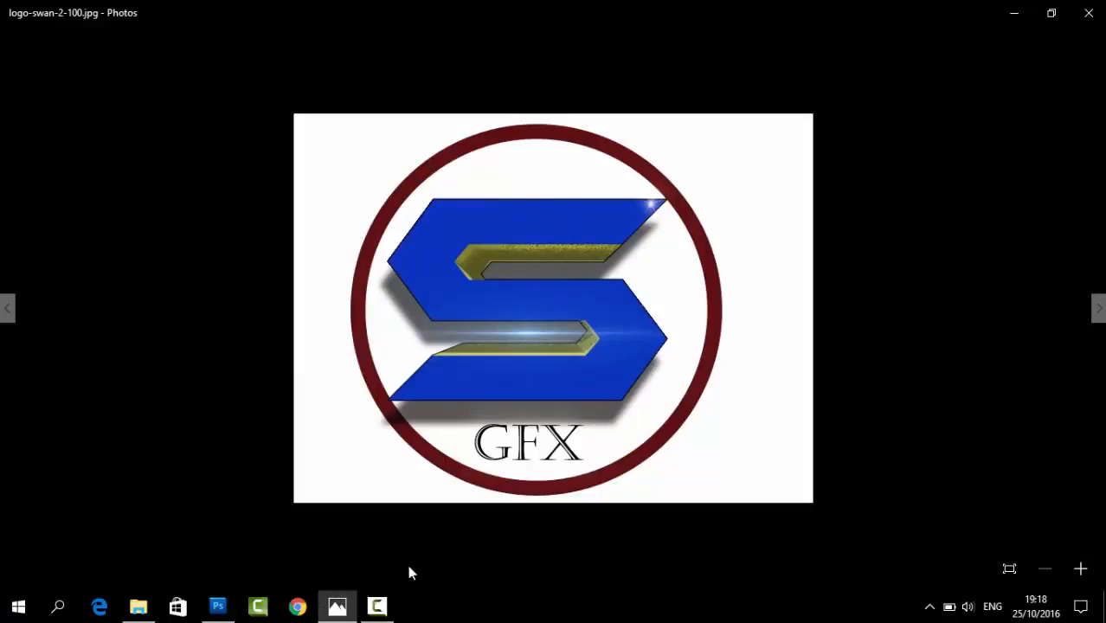
click(218, 606)
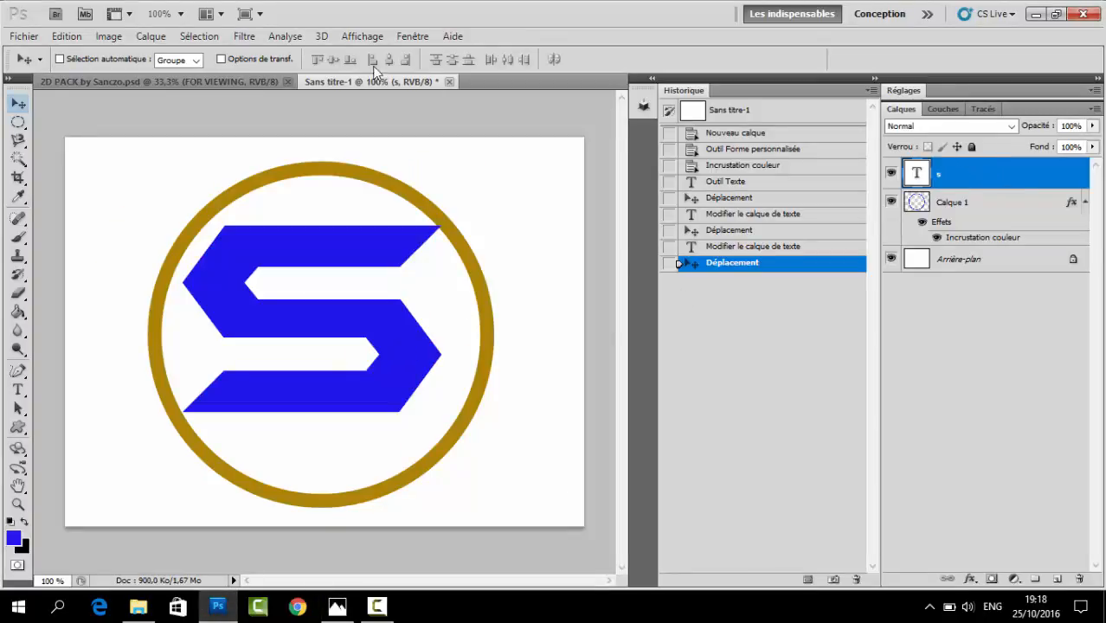
click(323, 39)
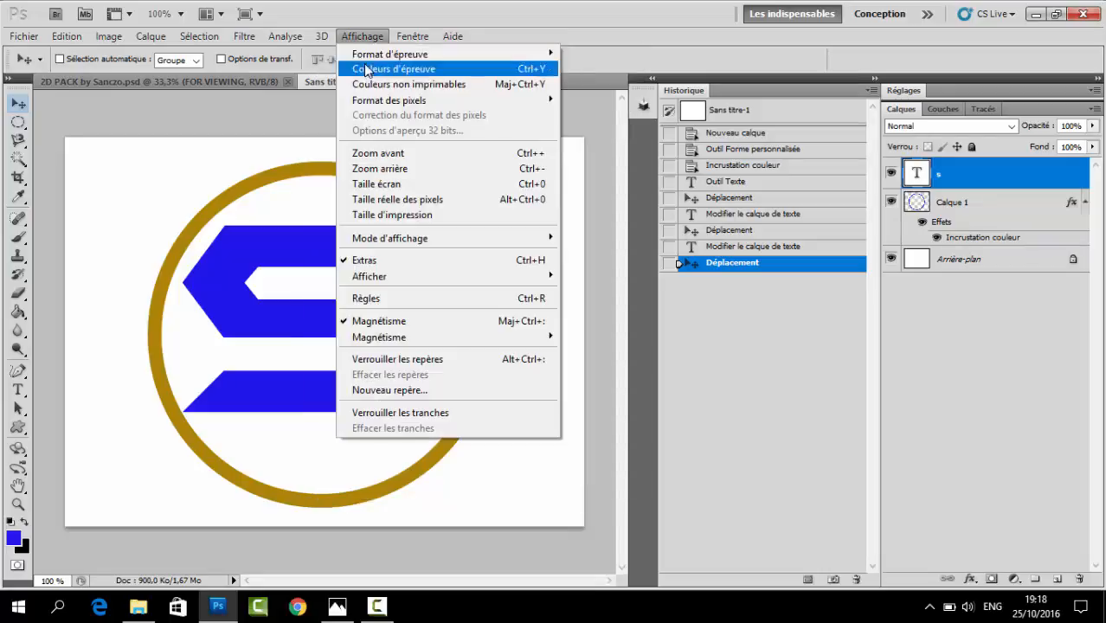
mouse_move(344, 141)
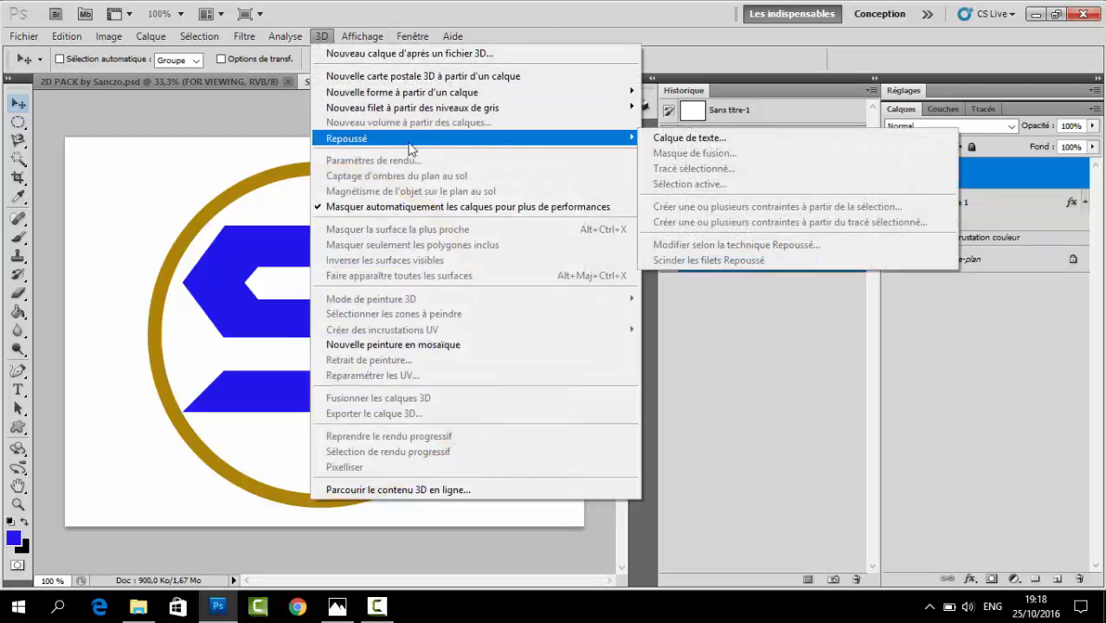
click(661, 139)
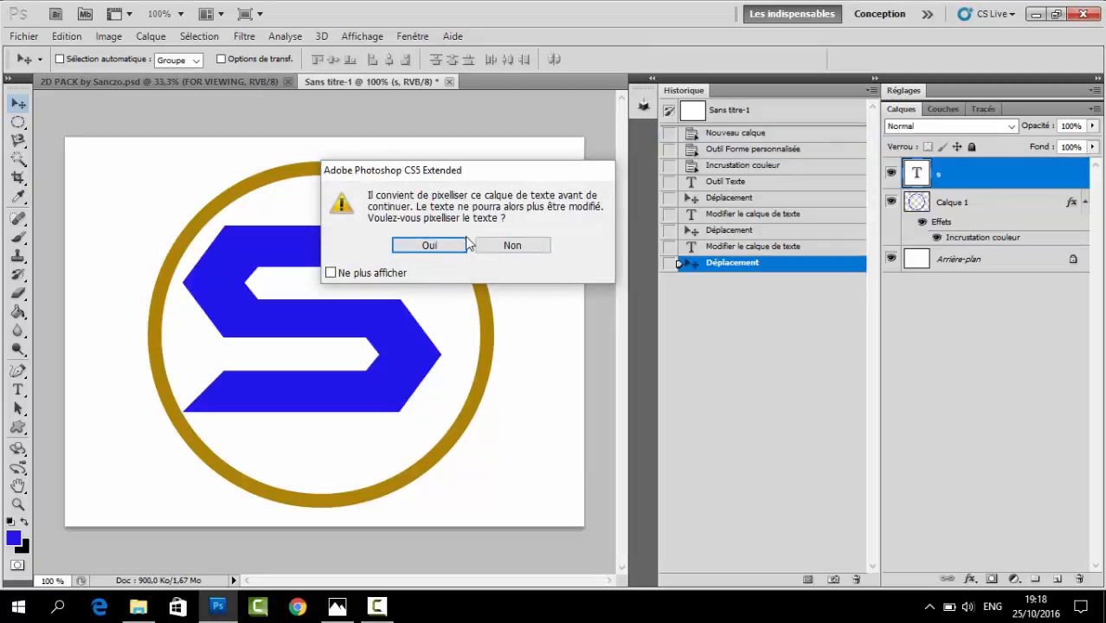
click(457, 246)
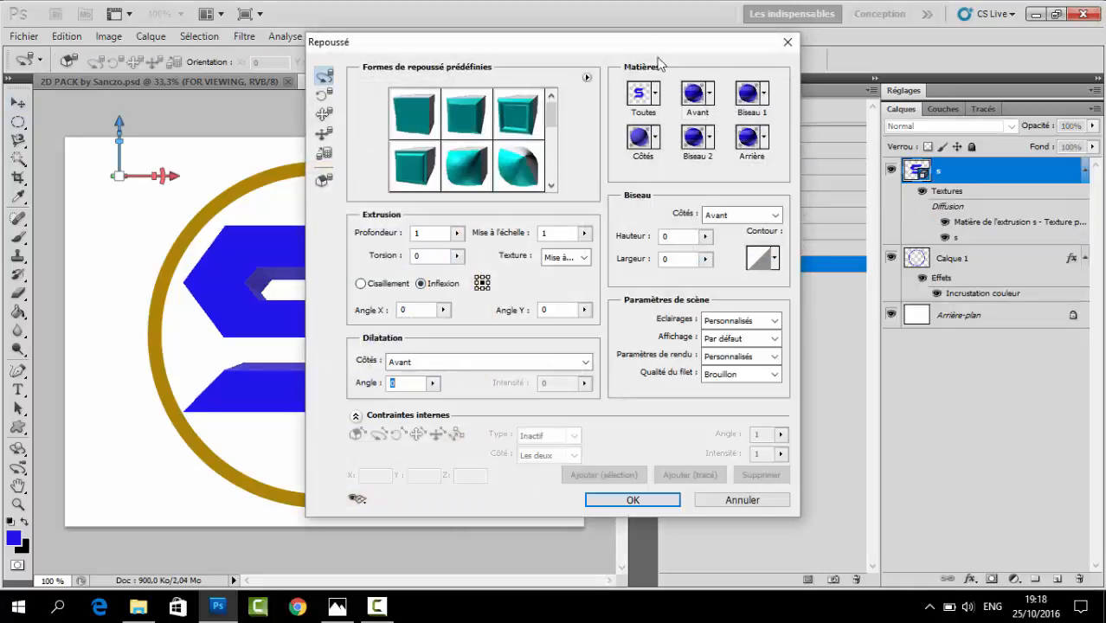
- Rotate the 3D letter to reveal its sides, set its extrusion depth to 1.29, and reposition it within the ring
drag(656, 41, 907, 61)
drag(423, 337, 381, 338)
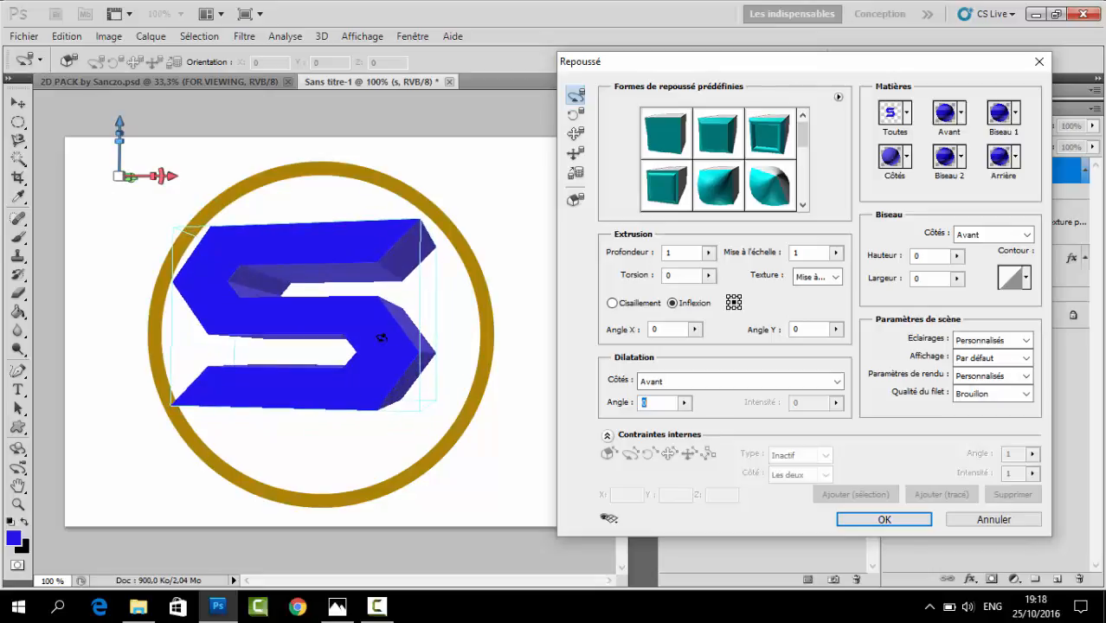
click(708, 252)
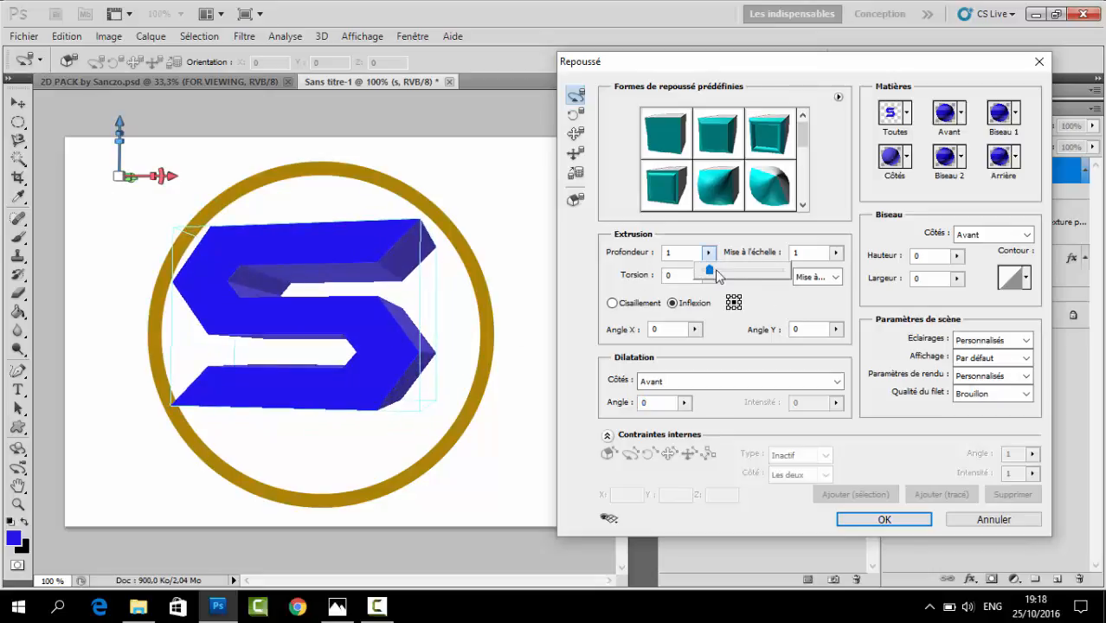
mouse_move(716, 275)
mouse_down()
mouse_move(768, 275)
mouse_move(711, 275)
mouse_up()
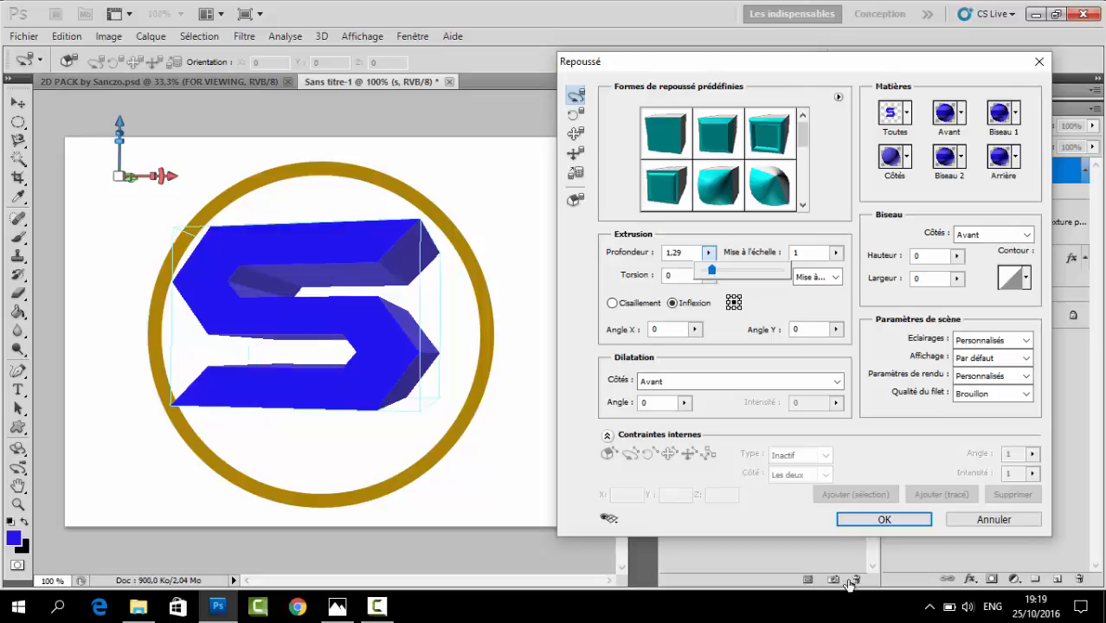
click(873, 521)
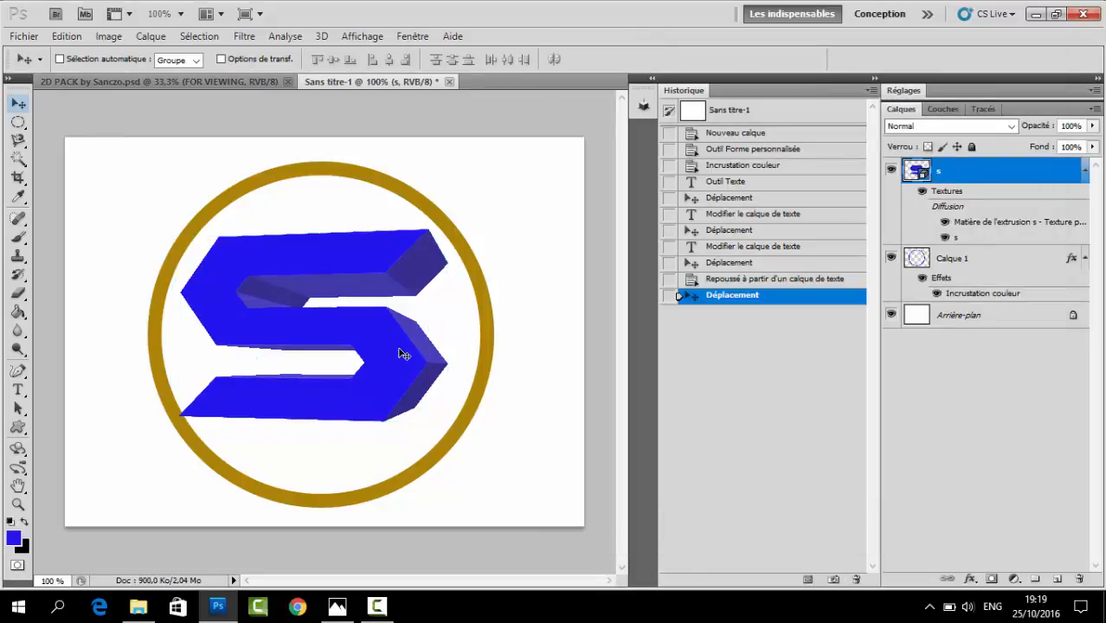
drag(401, 346, 399, 342)
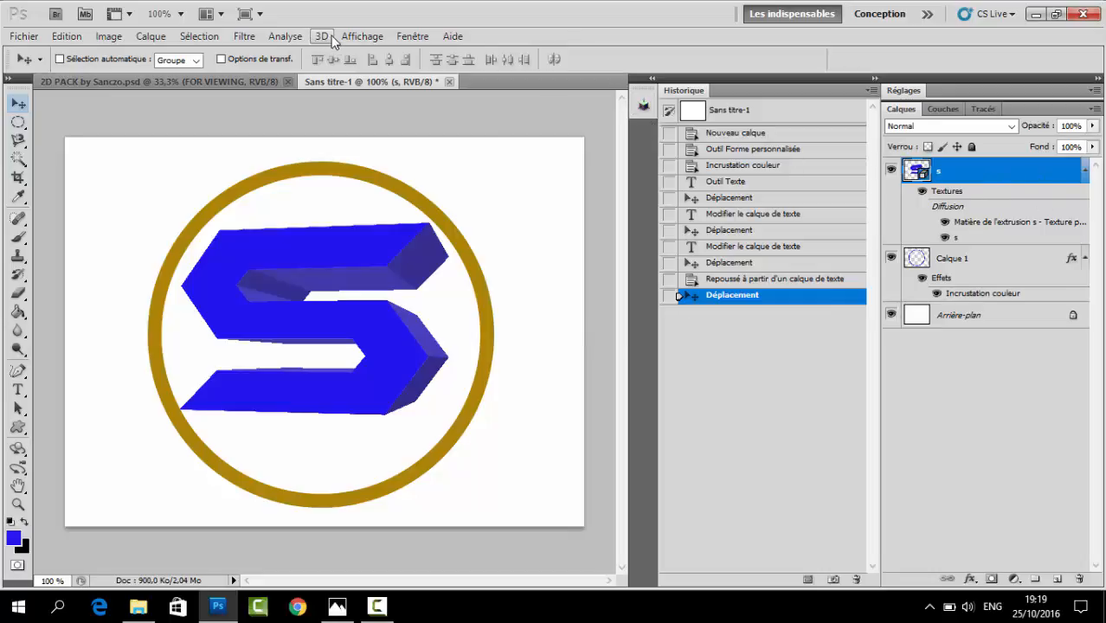
- Set the 3D scene's render quality to Lancer de rayon finalisé and its paint target to Brillance
click(407, 37)
click(702, 285)
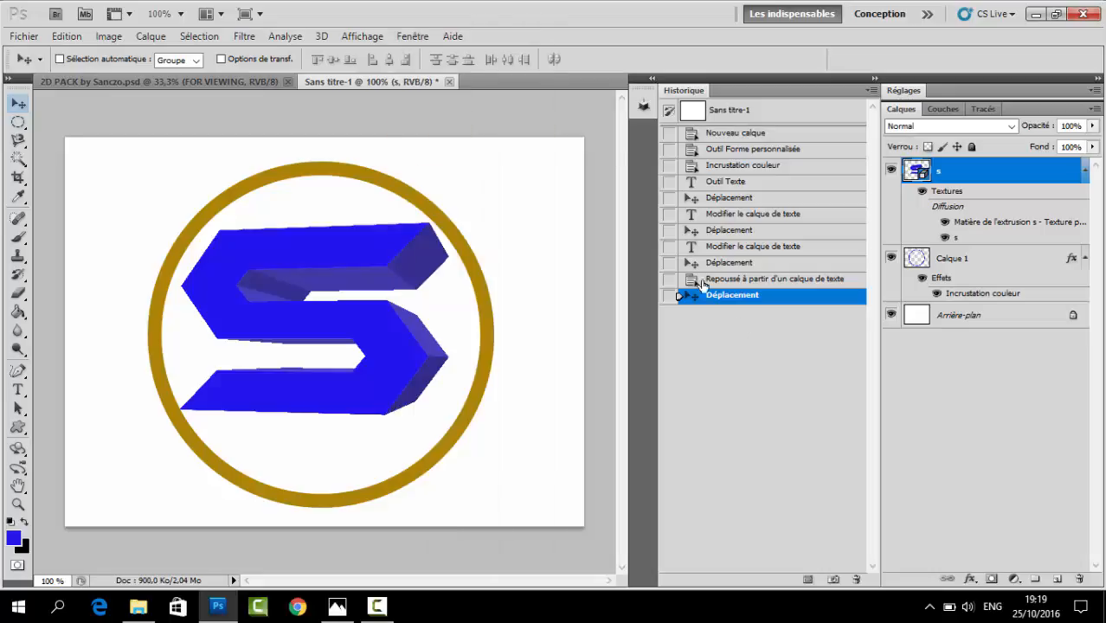
click(415, 39)
click(413, 113)
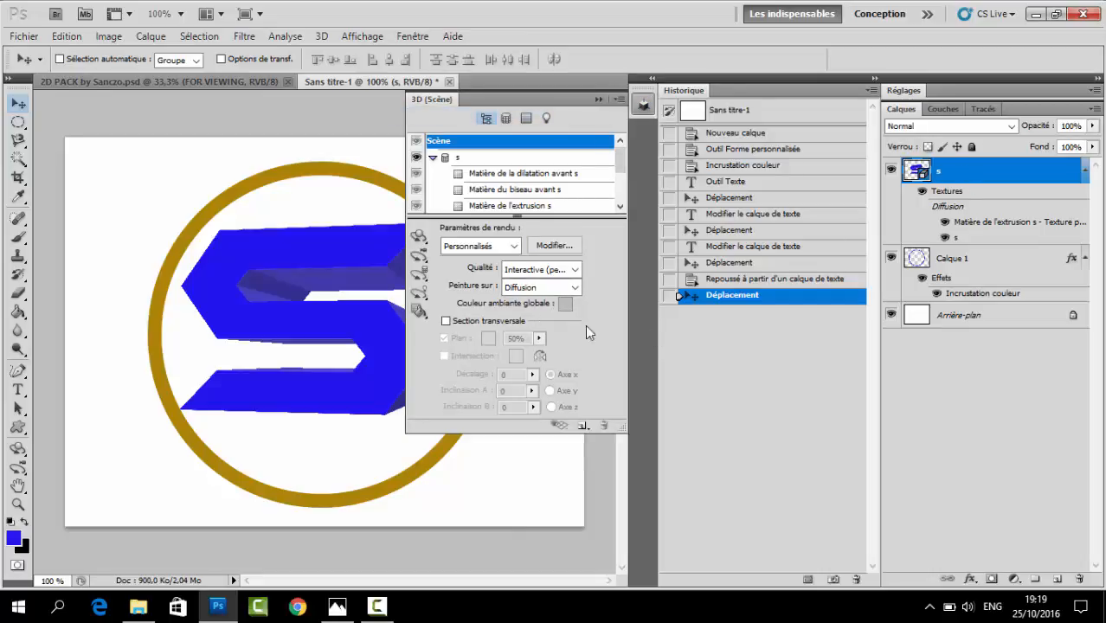
click(543, 269)
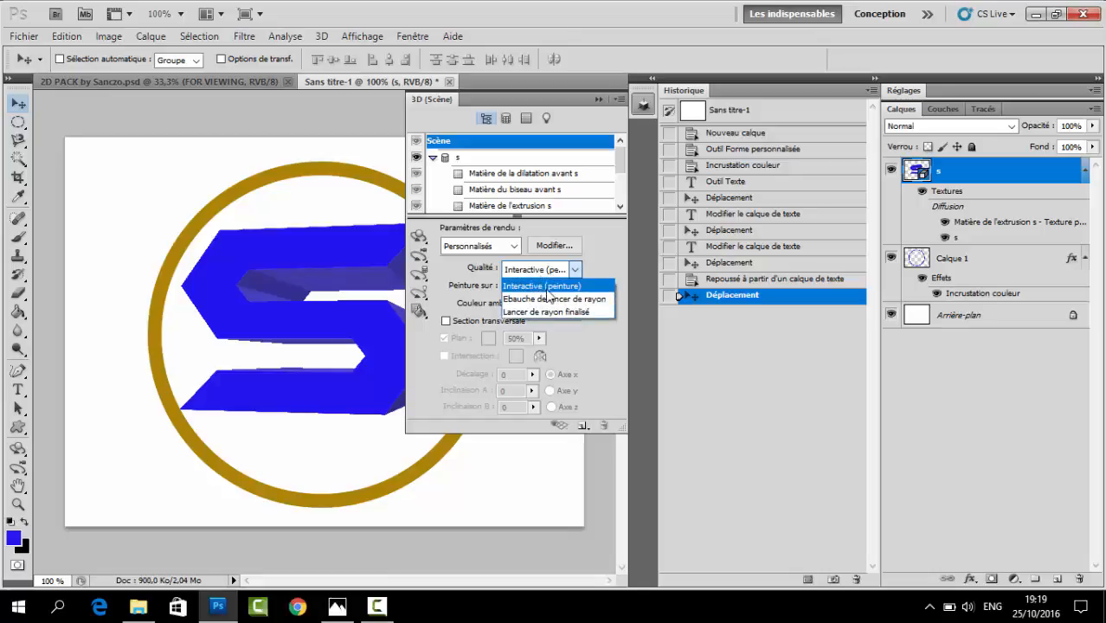
click(556, 312)
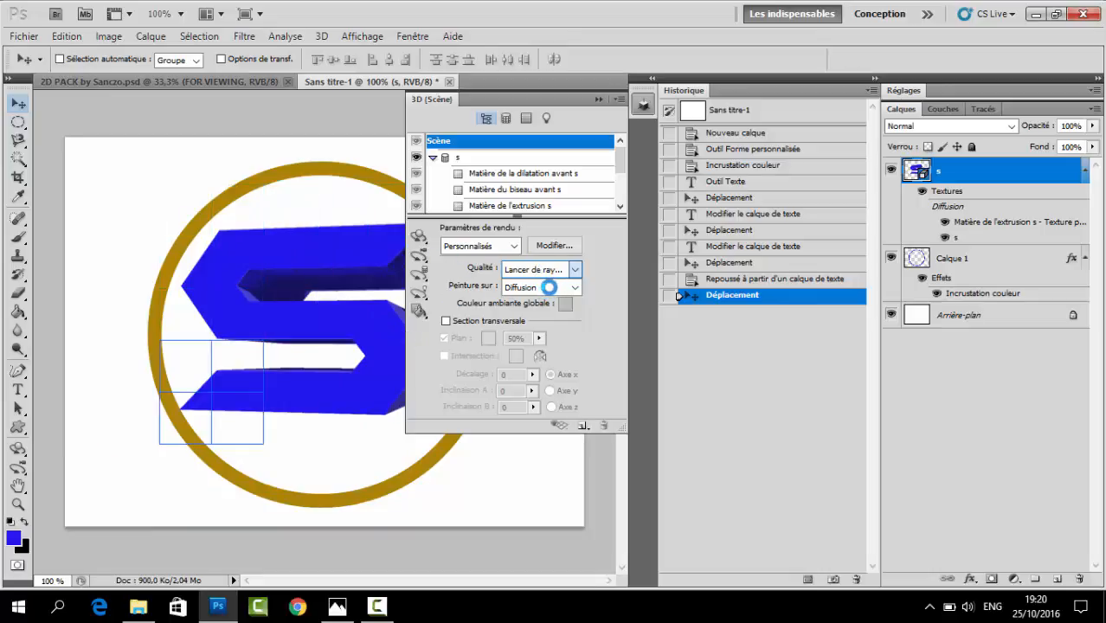
click(548, 286)
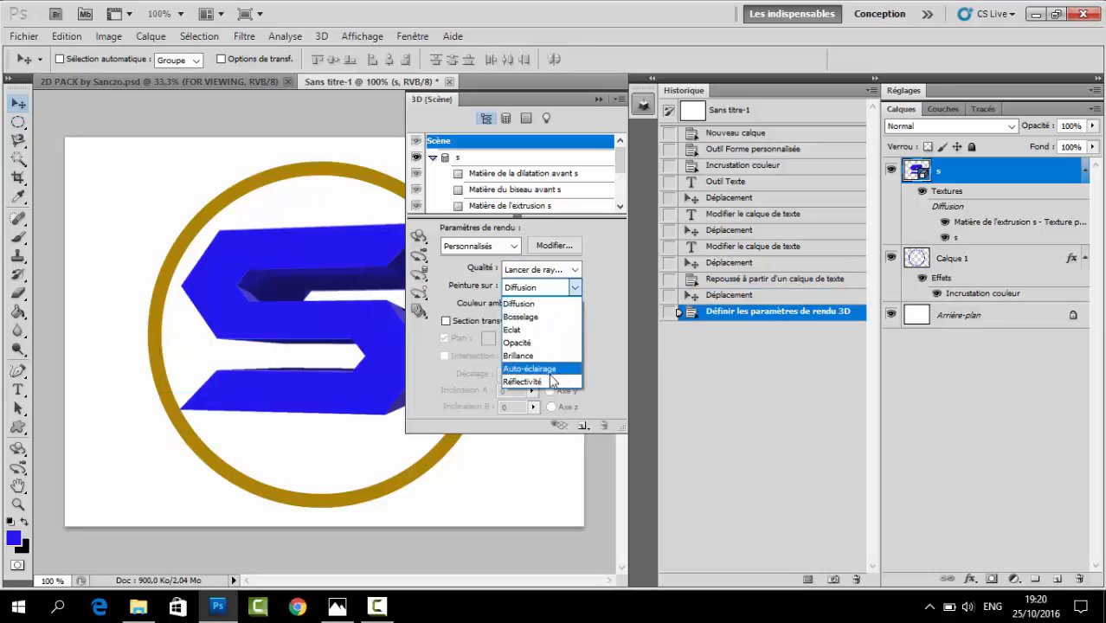
click(560, 357)
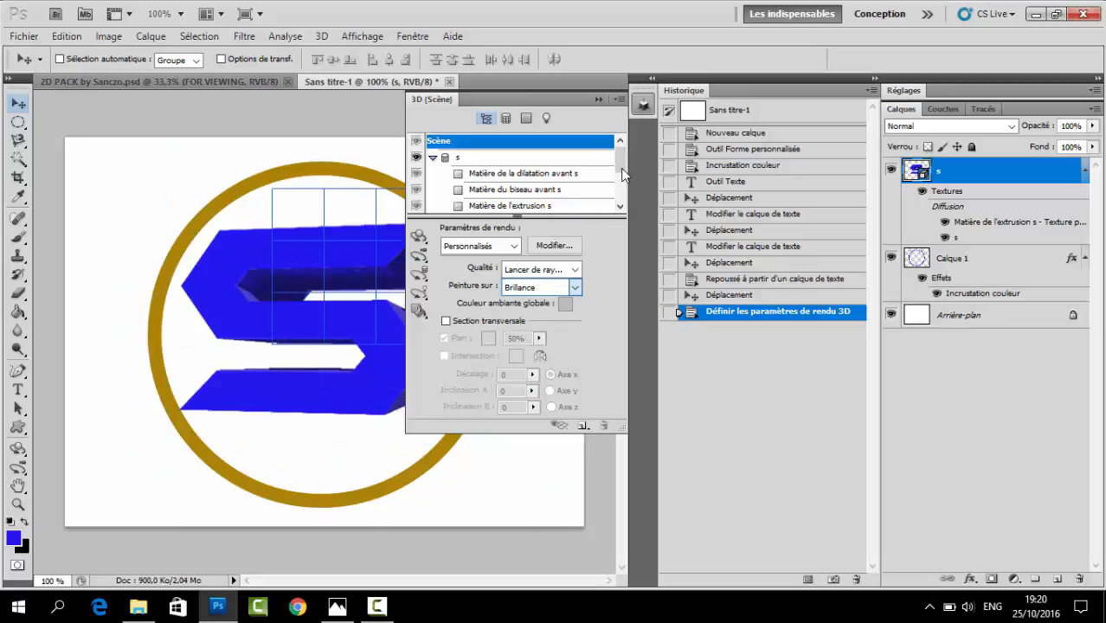
- Try the Normales, Filaire and Cadre de sélection render presets on the 3D letter
click(514, 247)
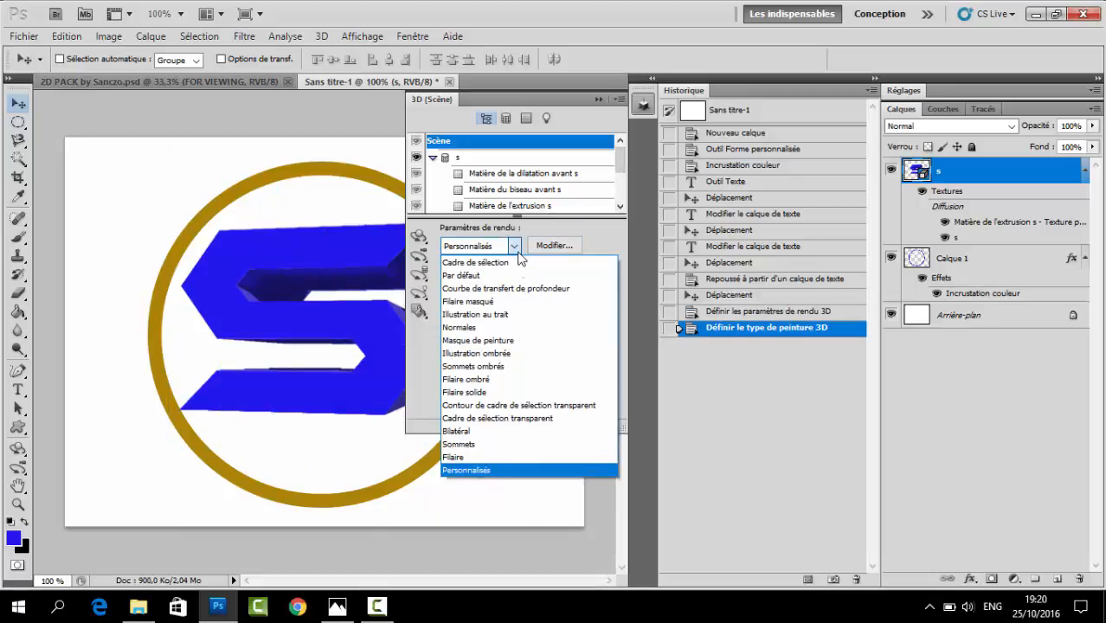
click(523, 327)
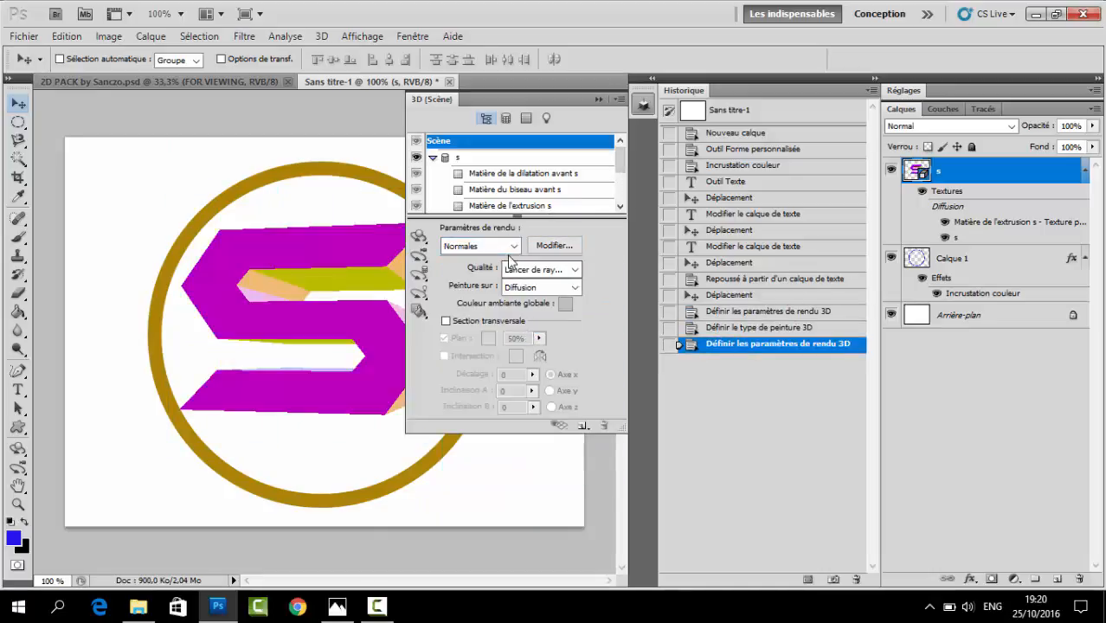
click(512, 247)
click(506, 456)
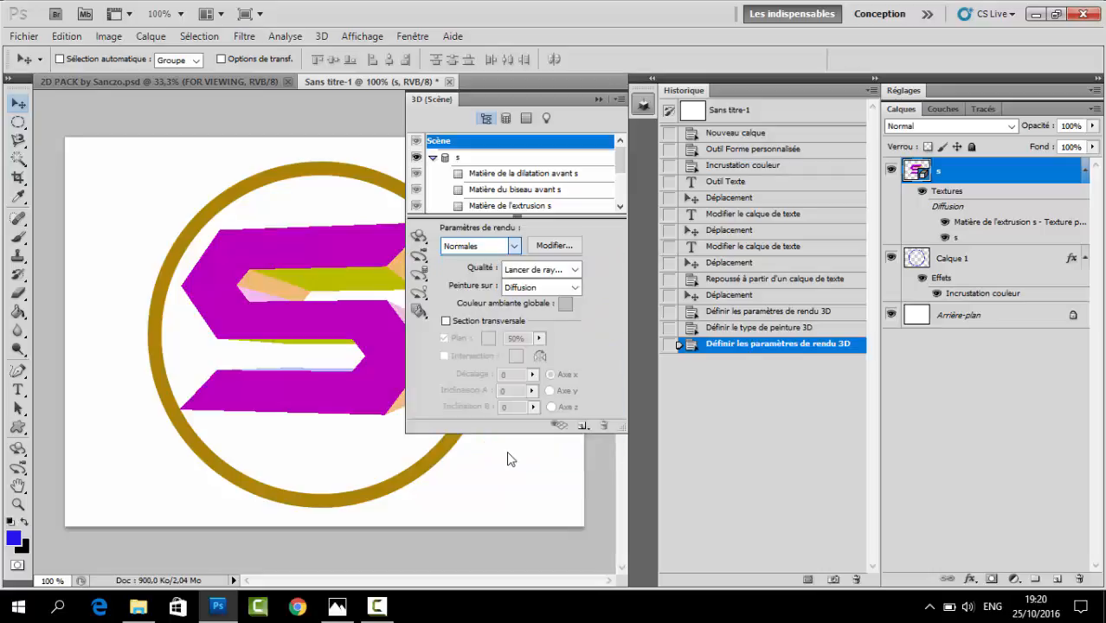
click(512, 246)
click(510, 256)
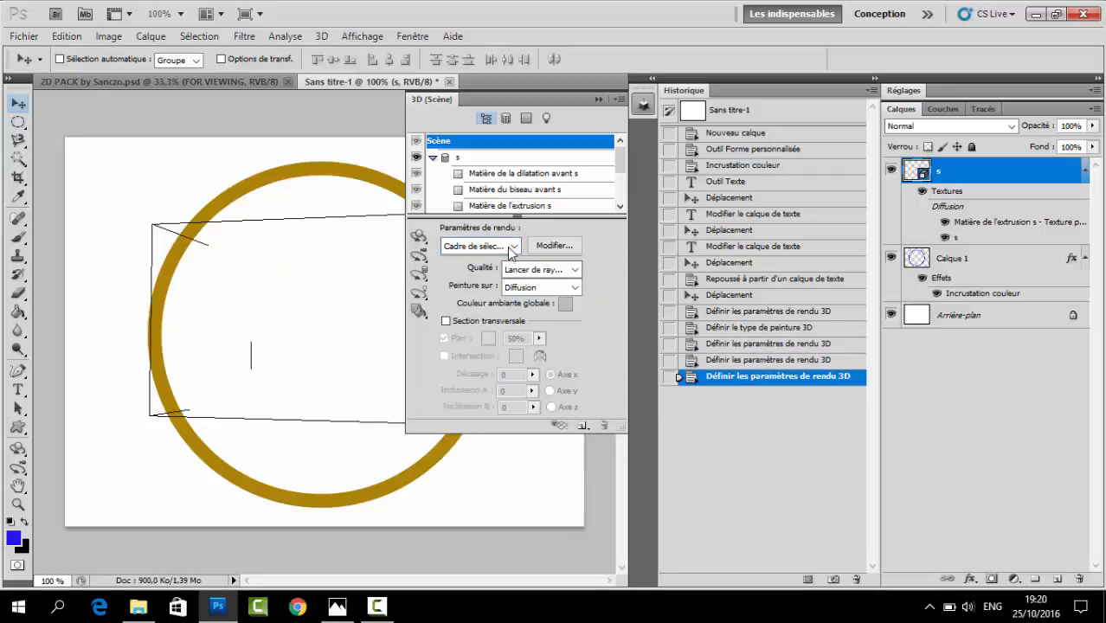
- Set the 3D scene's render preset to Par défaut and nudge the letter slightly within the ring
click(512, 246)
click(485, 263)
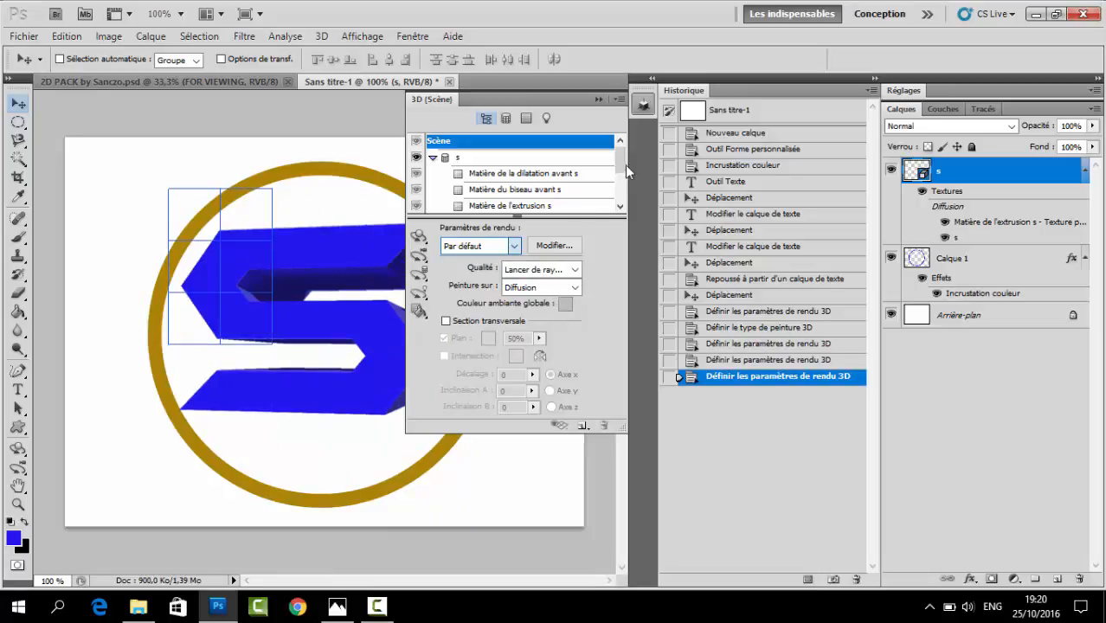
scroll(621, 181, down, 3)
click(641, 104)
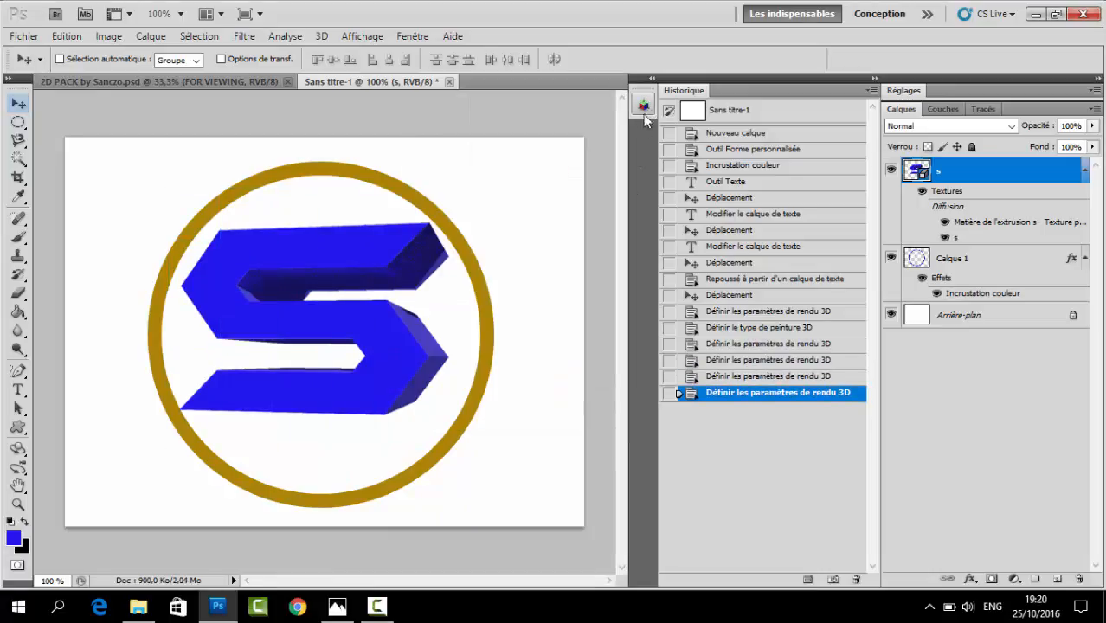
drag(409, 356, 407, 353)
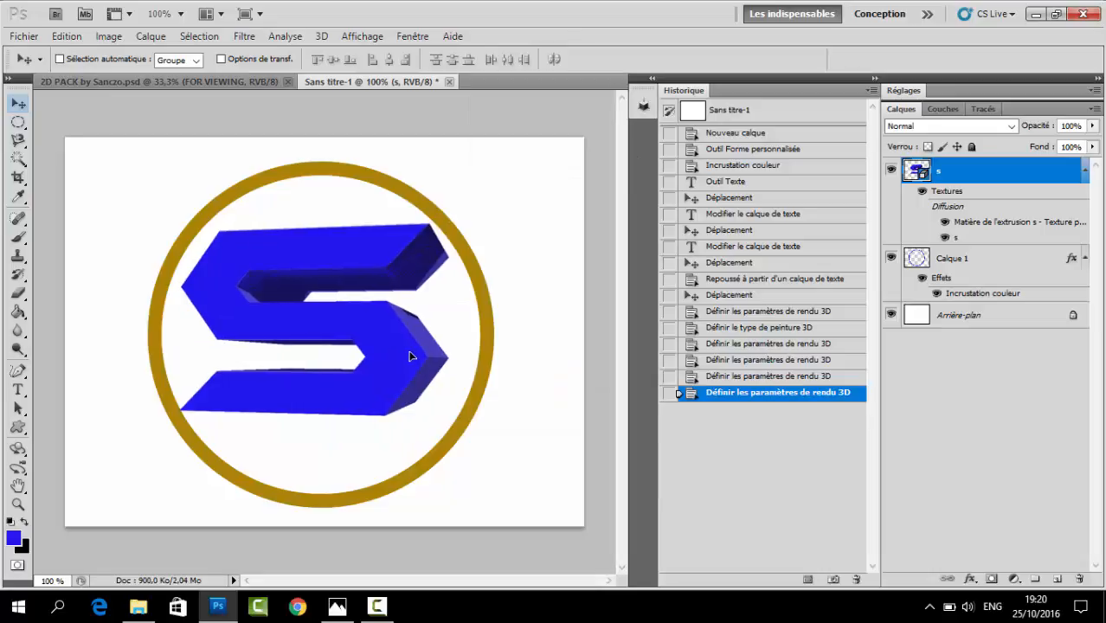
- Check the reference logo, then add the text "gfx" at 72 pt and center it beneath the S inside the ring
click(338, 607)
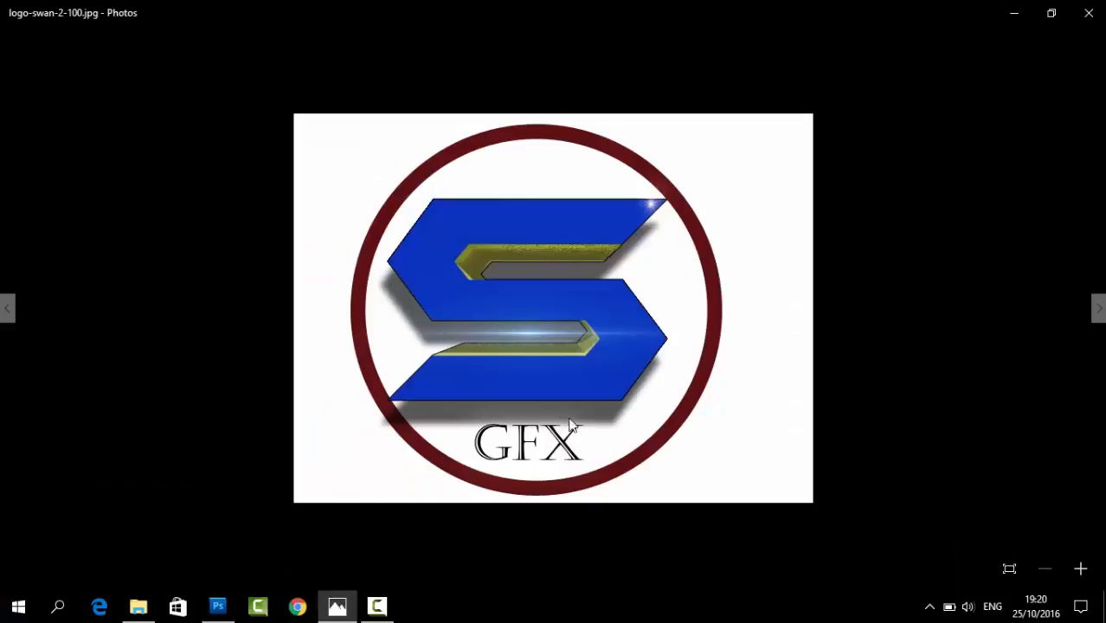
click(222, 607)
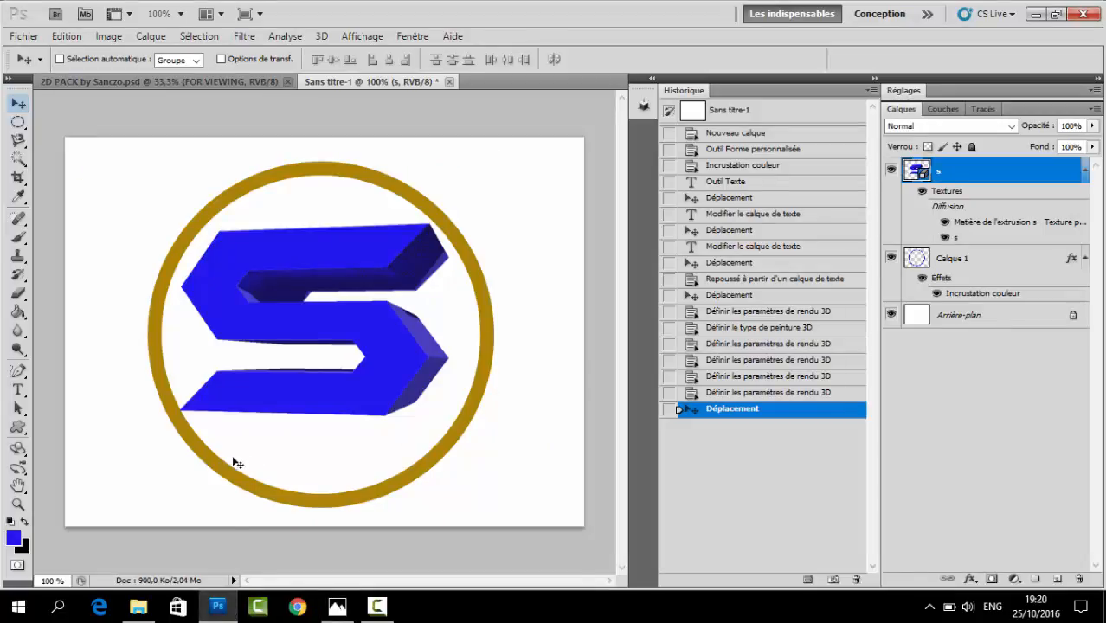
click(17, 389)
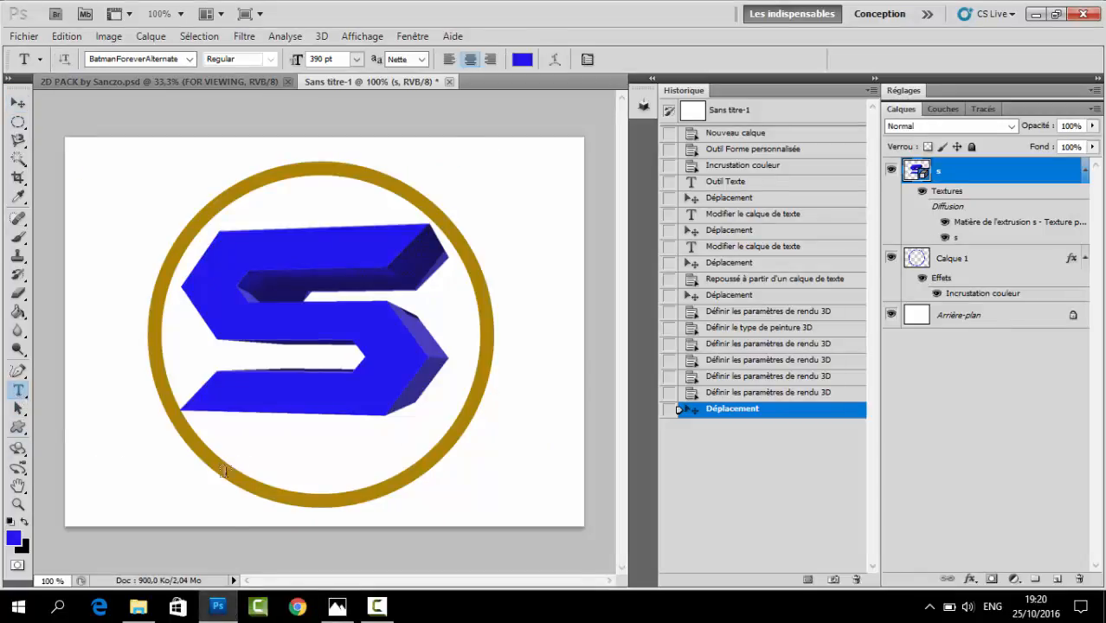
click(290, 460)
click(355, 59)
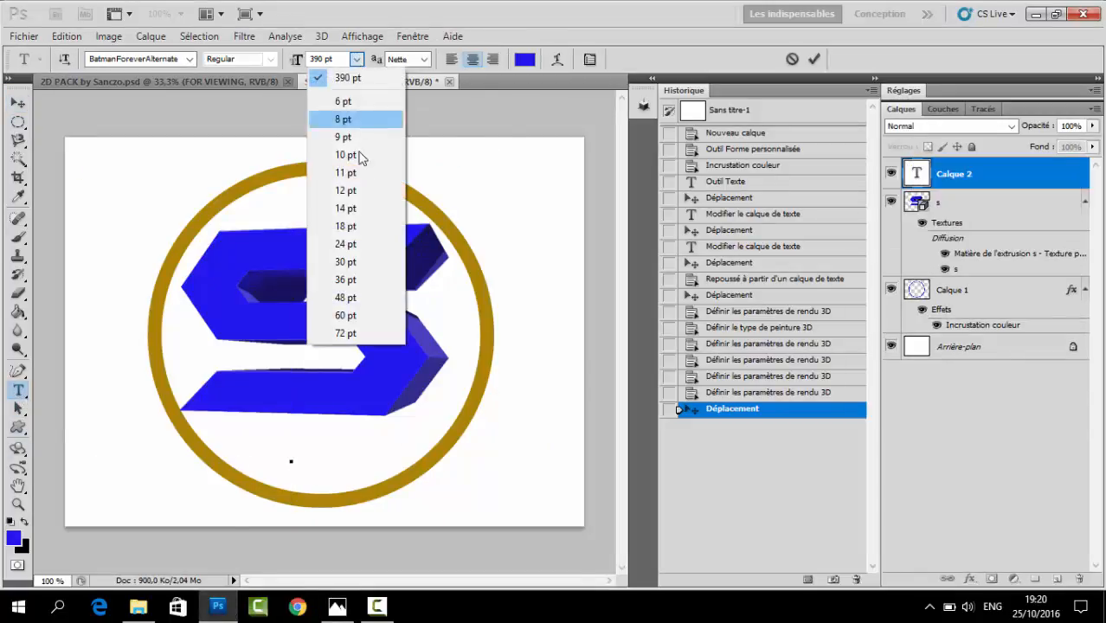
click(357, 341)
text(GF)
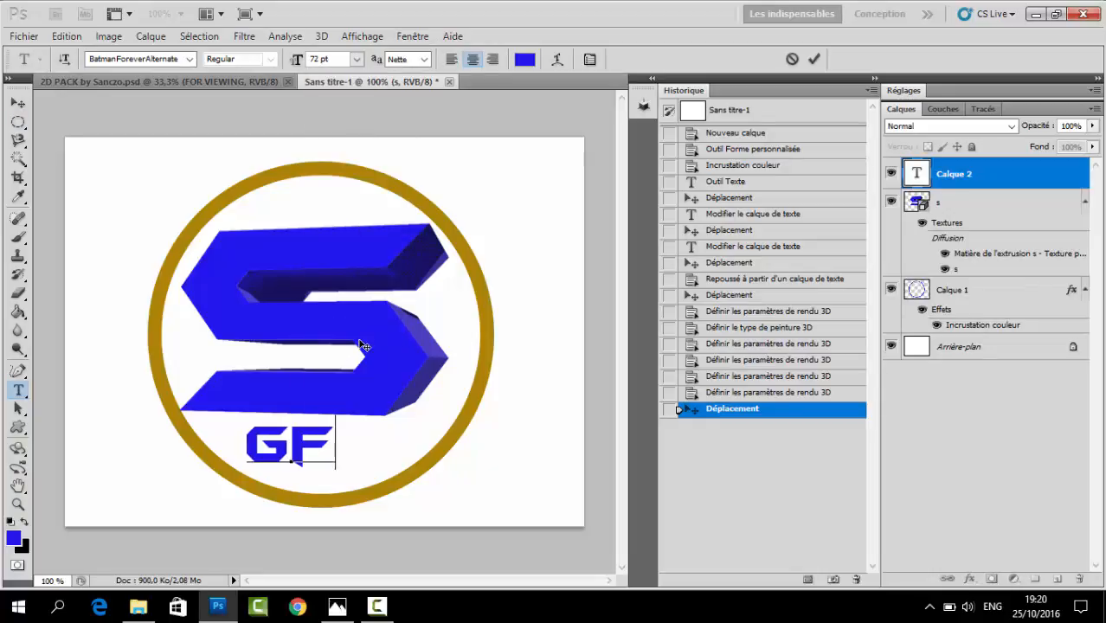
text(C)
key(BackSpace)
text(x)
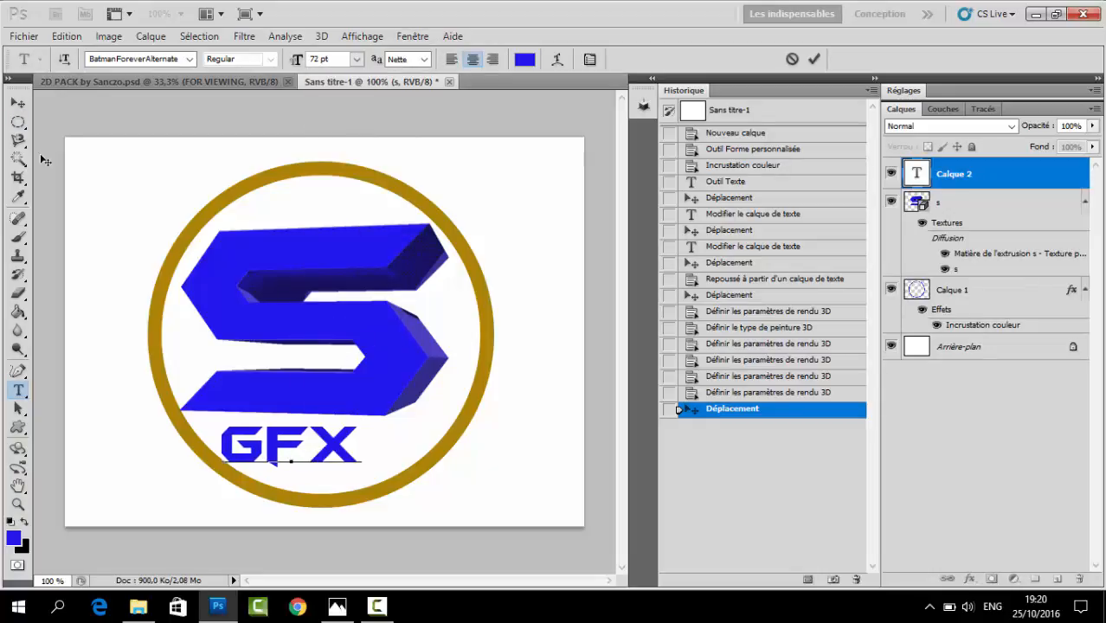
click(17, 102)
click(302, 468)
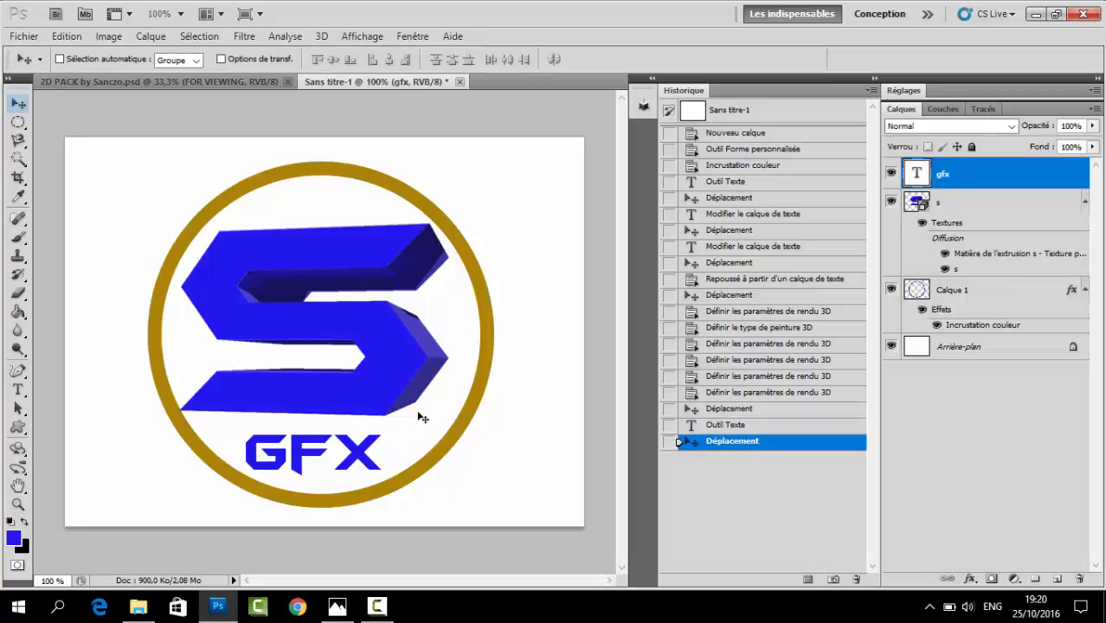
- Apply a black (#000000) color overlay to the gfx text layer, checking the reference logo for the color
double_click(1017, 172)
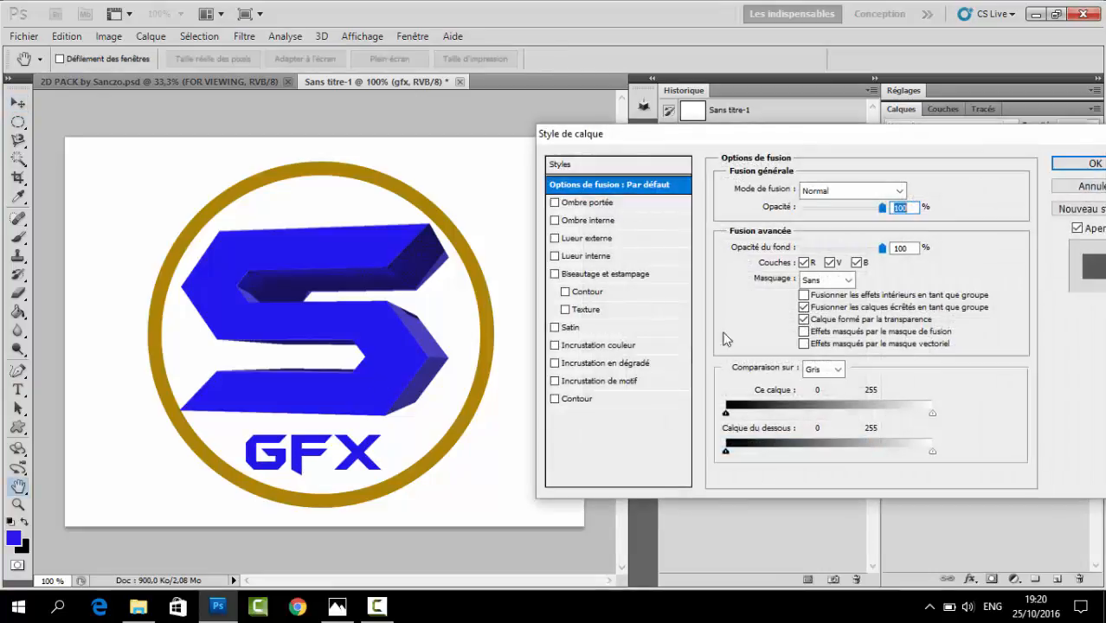
click(605, 345)
click(340, 606)
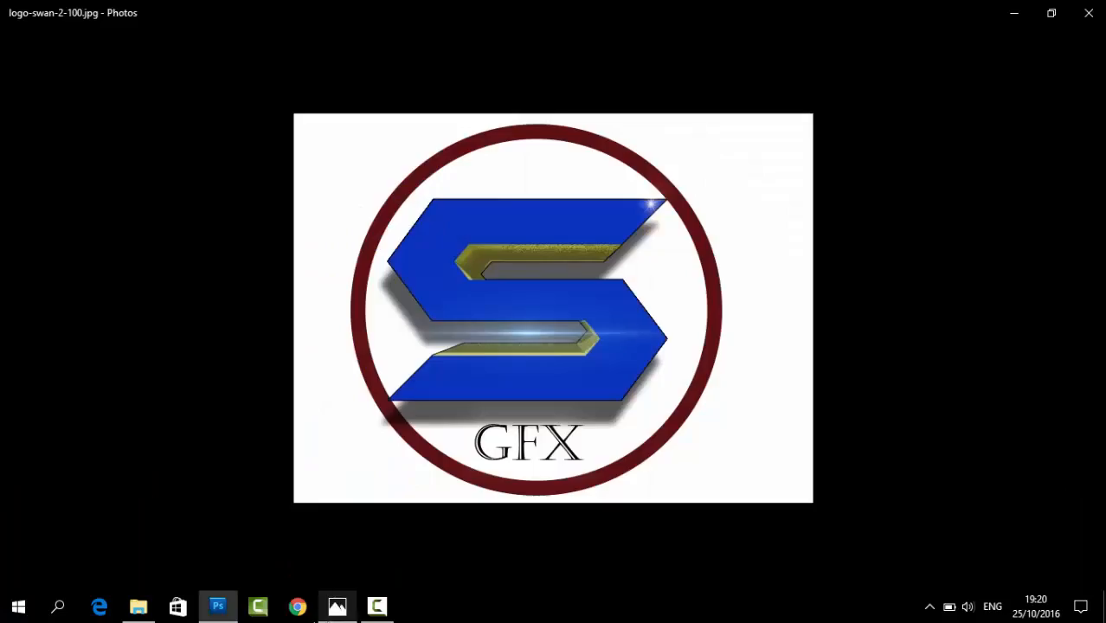
click(219, 607)
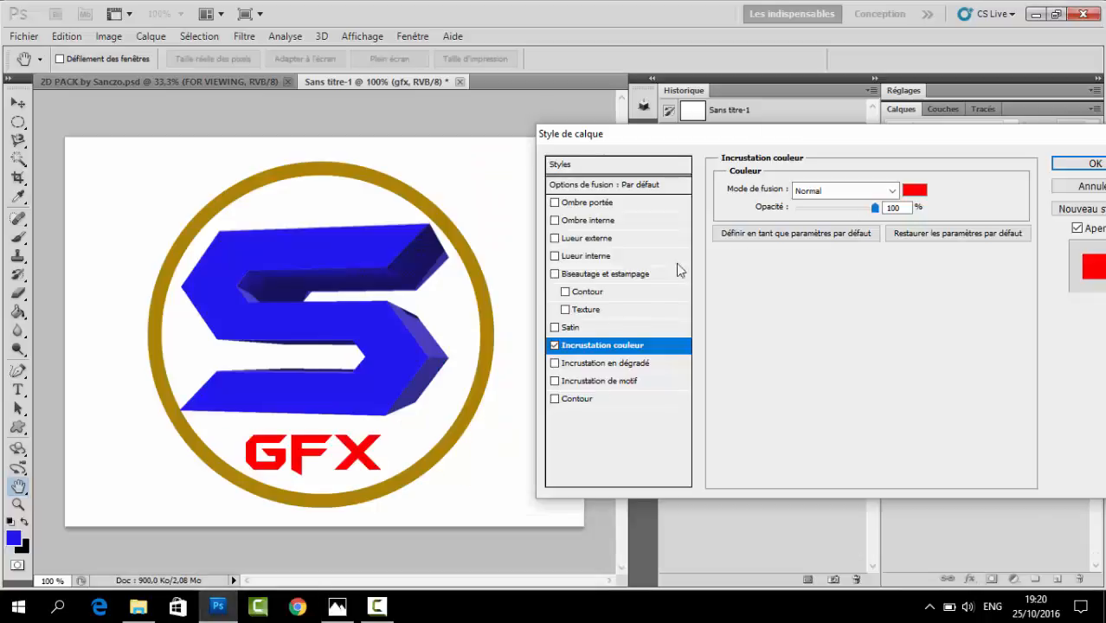
click(917, 191)
text(0)
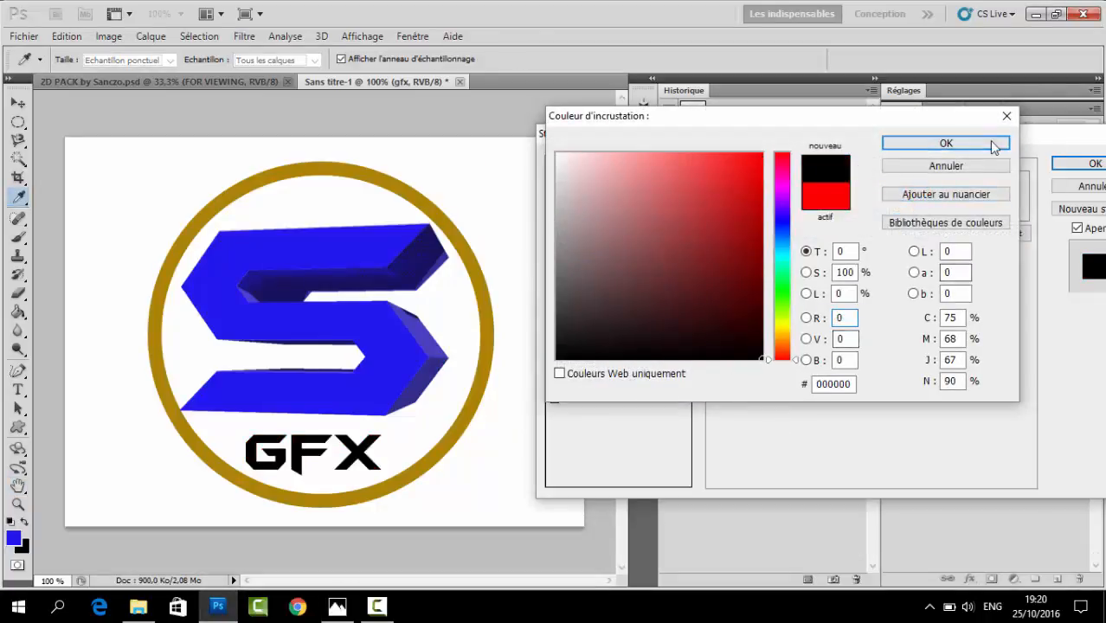
click(946, 143)
key(Return)
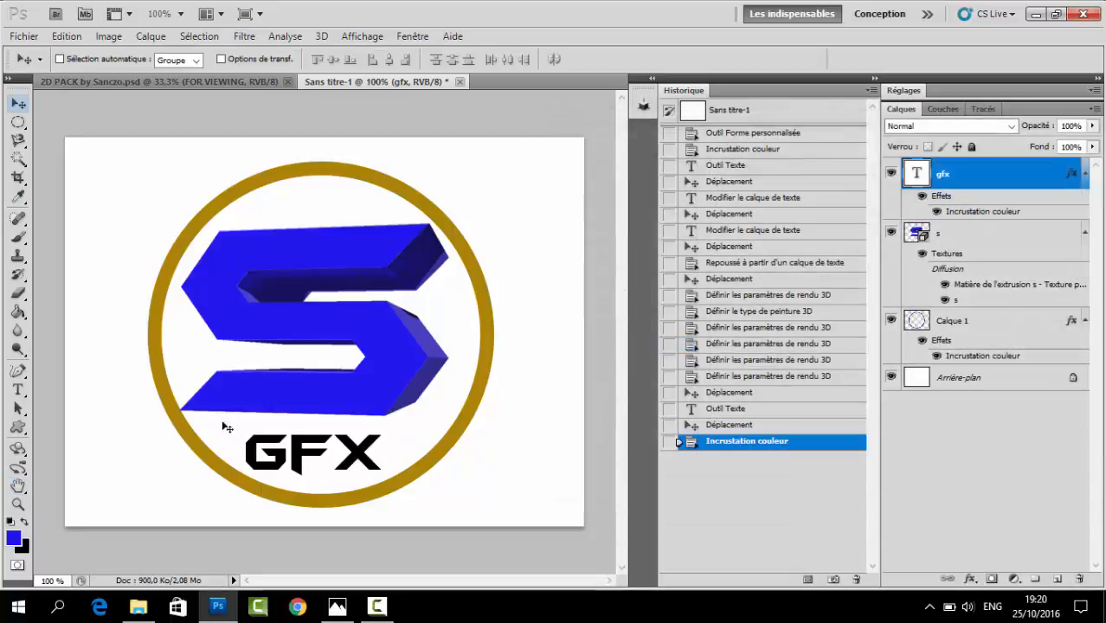
- Change the gfx text to a thin handwritten-style font and shift it slightly to the right beneath the S
click(18, 391)
drag(386, 450, 226, 444)
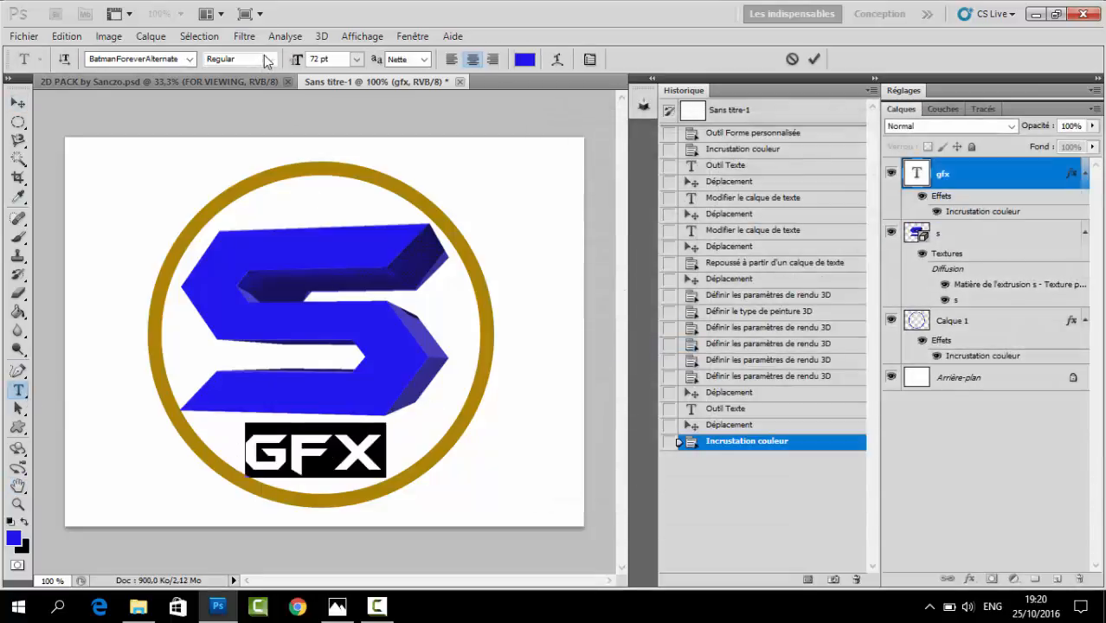
click(189, 59)
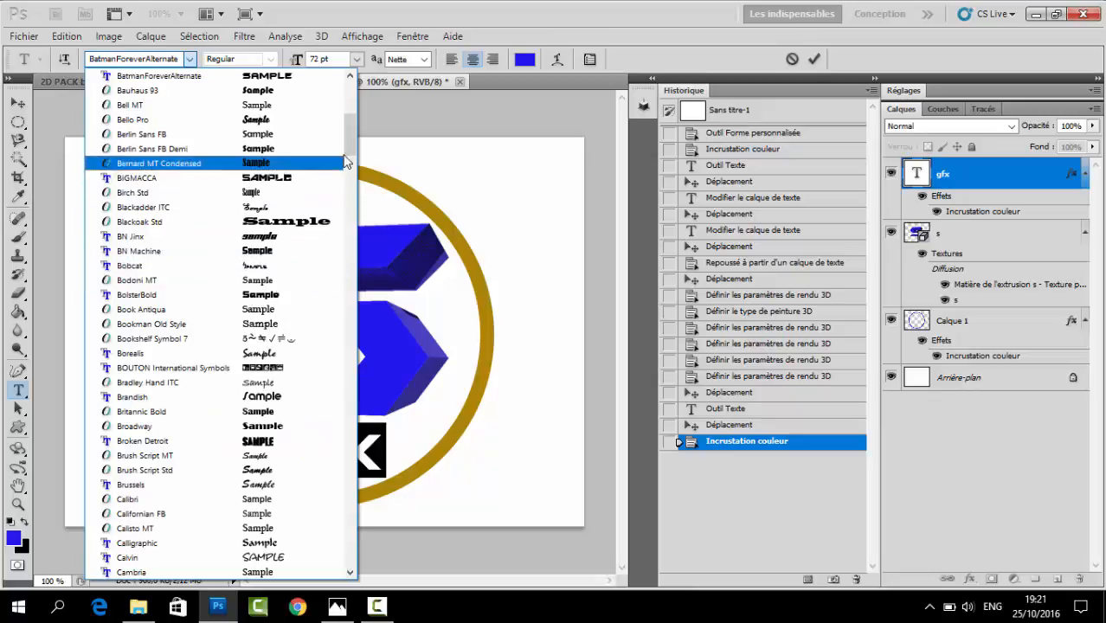
scroll(352, 154, down, 8)
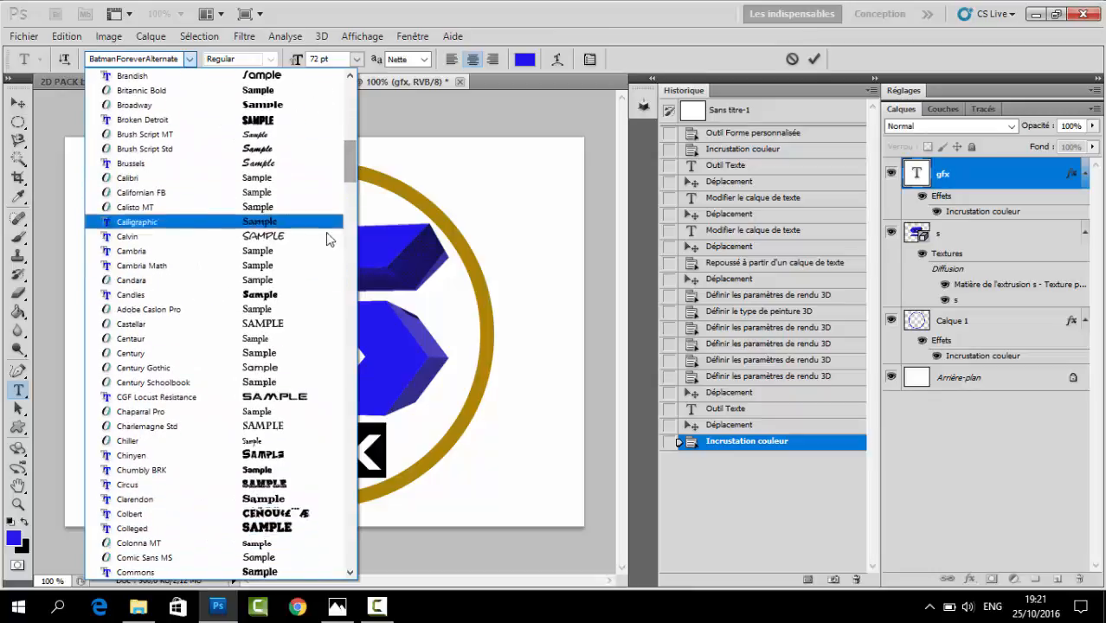
click(342, 214)
click(361, 441)
click(18, 102)
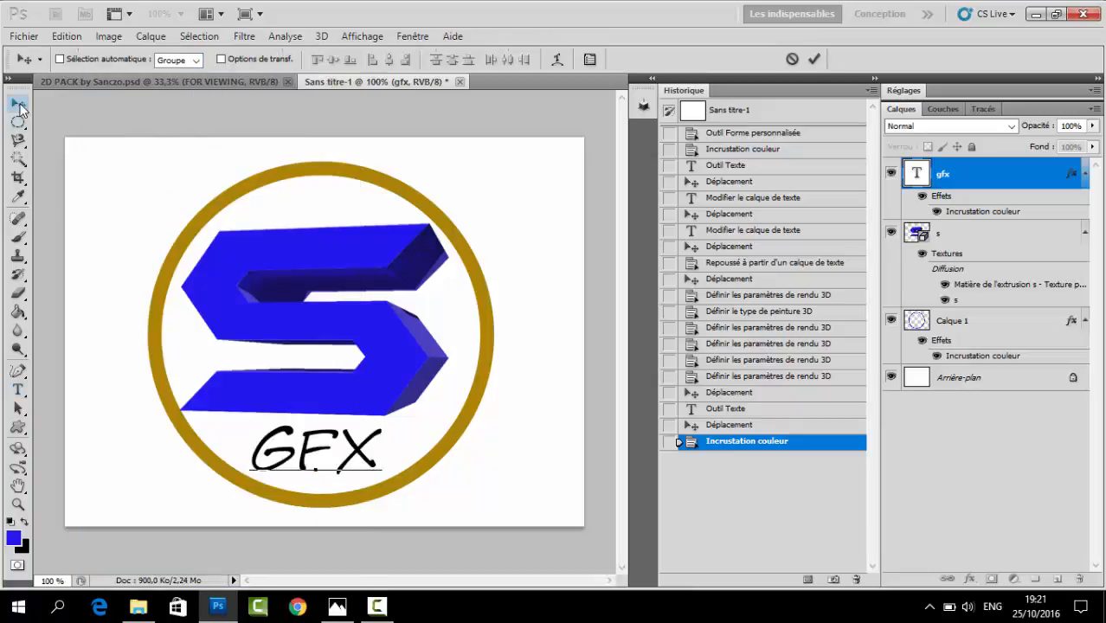
drag(294, 452, 299, 450)
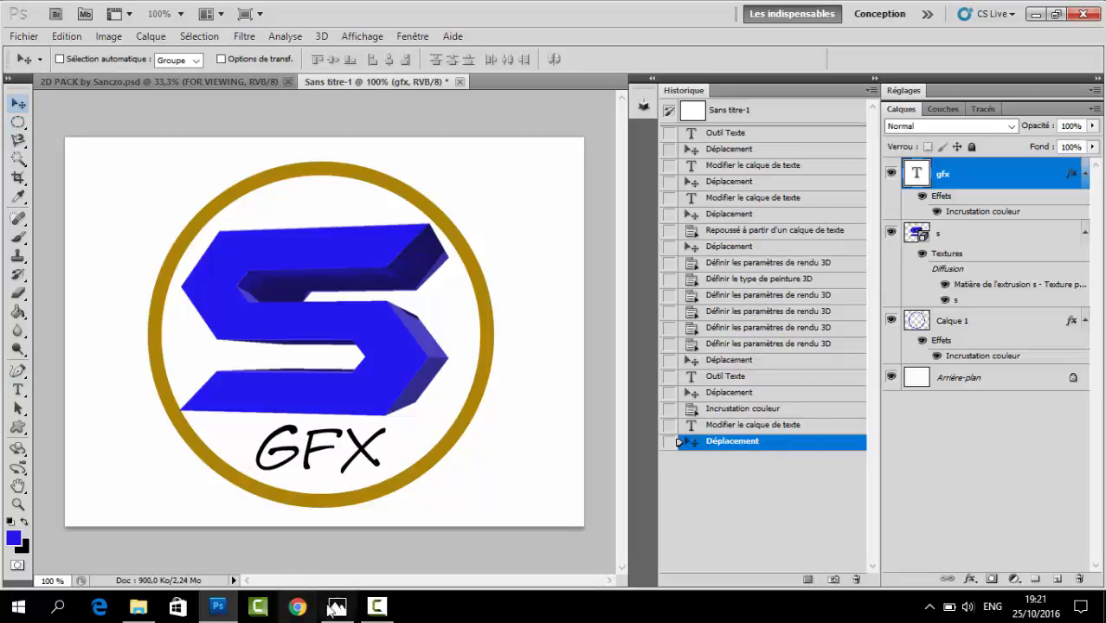
- Compare the design with the reference logo and shift the gfx text slightly to the left beneath the S
click(338, 606)
click(218, 607)
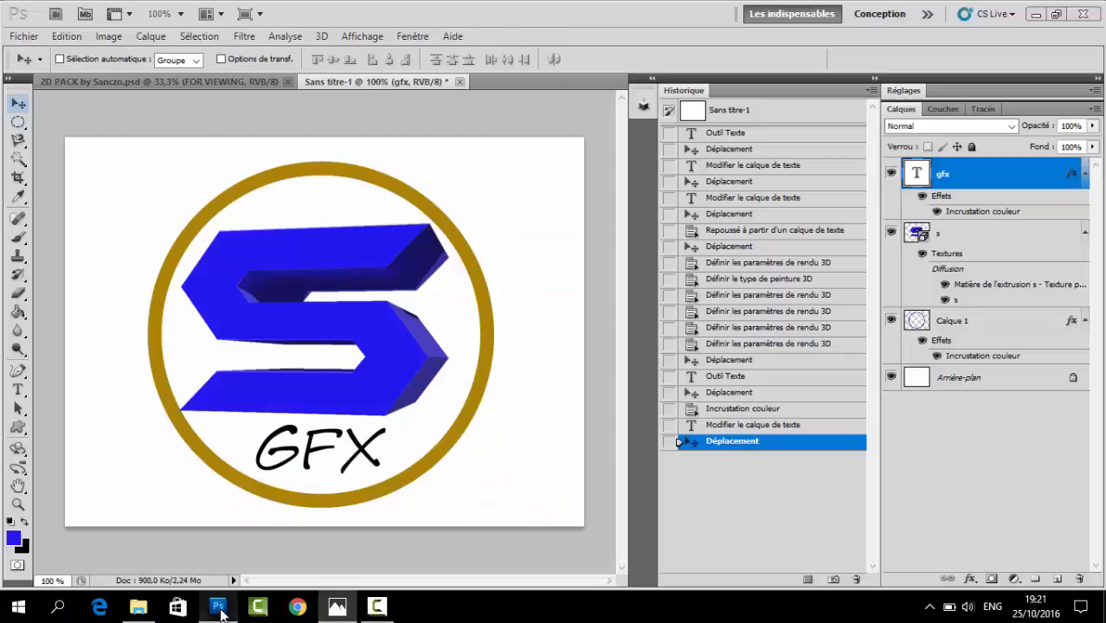
drag(389, 306, 380, 304)
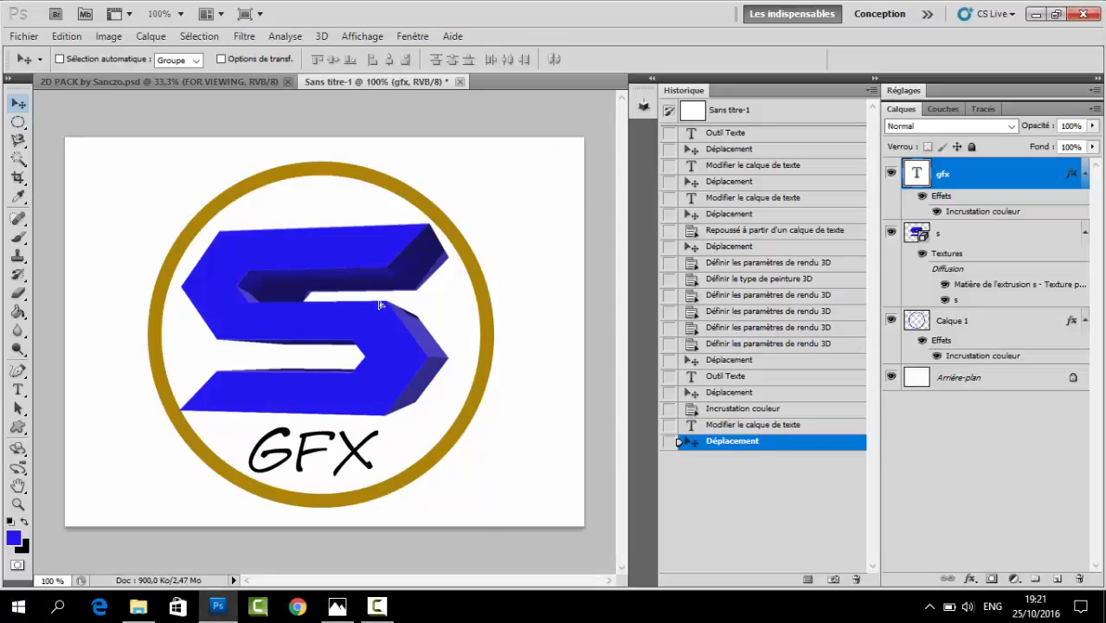
click(337, 606)
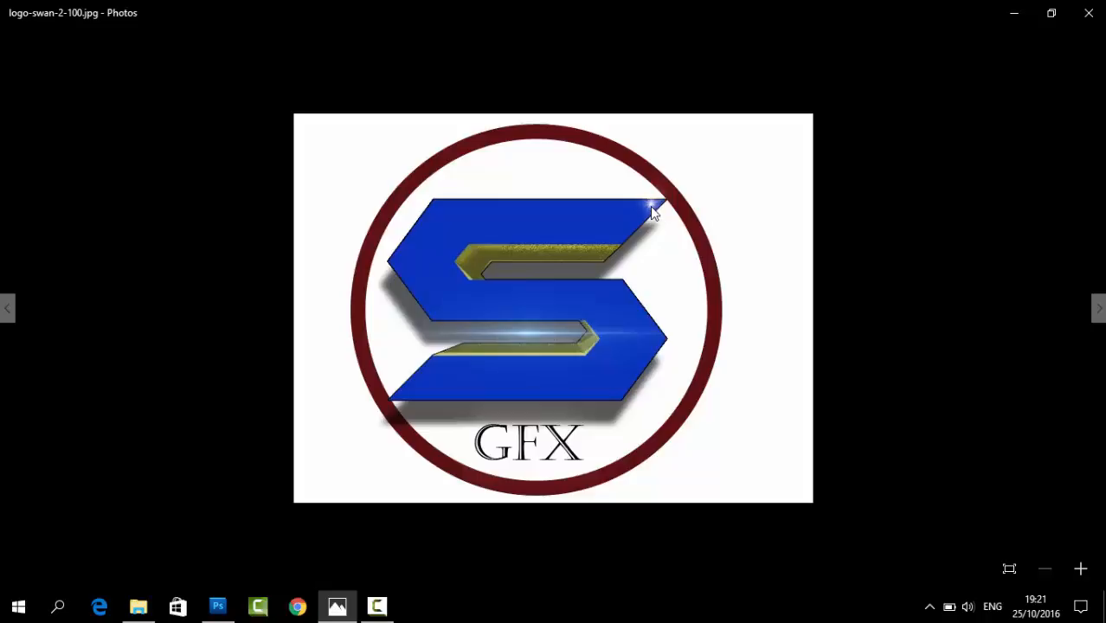
click(223, 608)
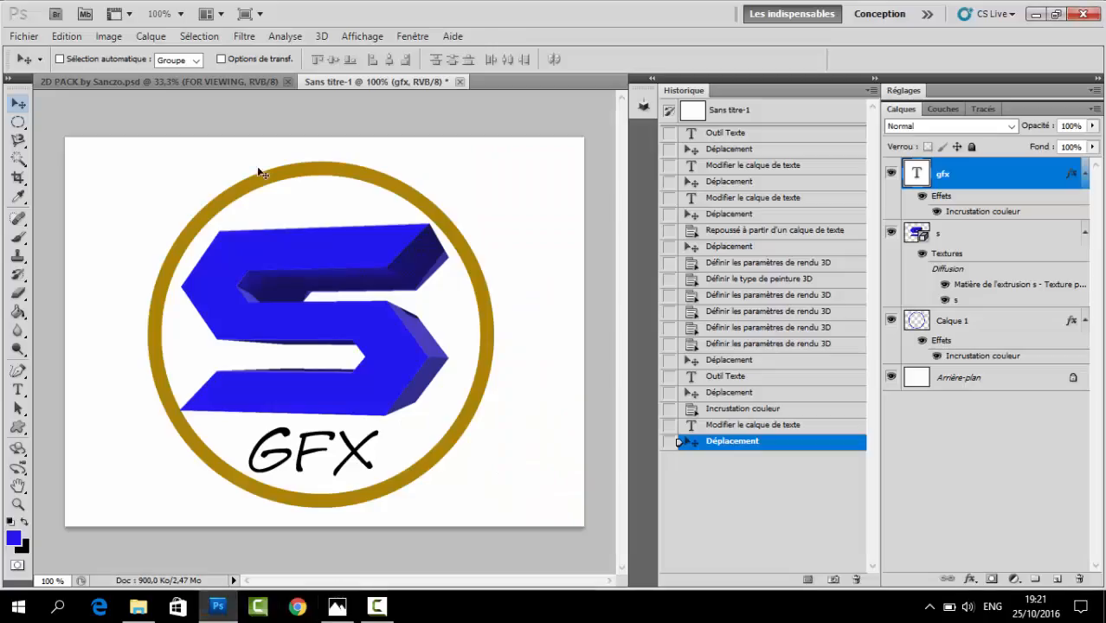
- Show Flare7 from the Flares group of the 2D PACK document and copy it into the logo document over the S
click(248, 81)
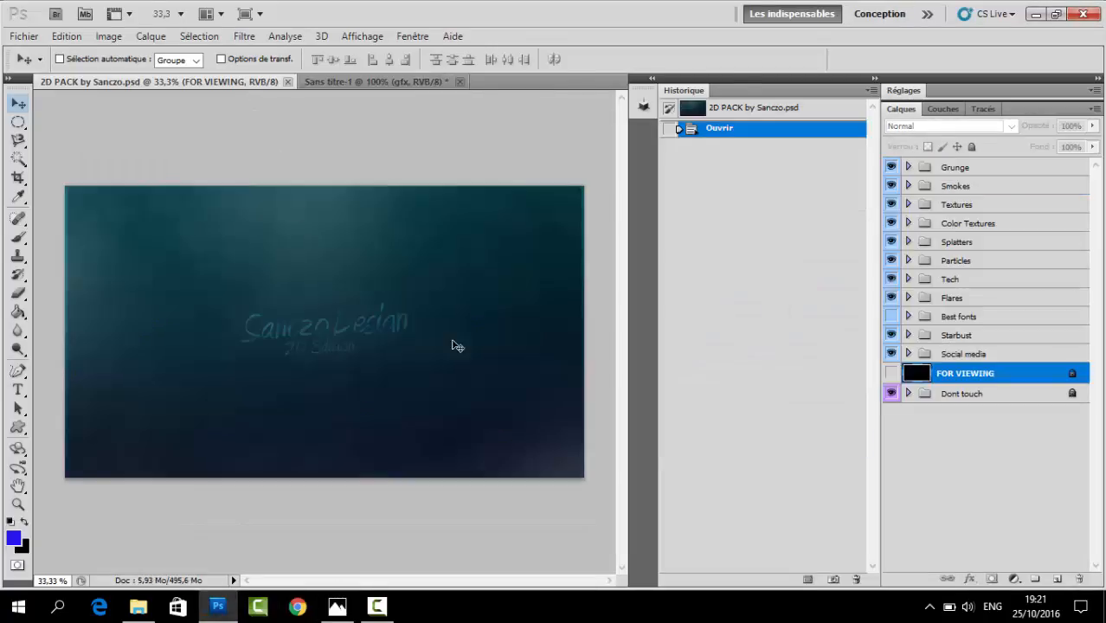
click(965, 443)
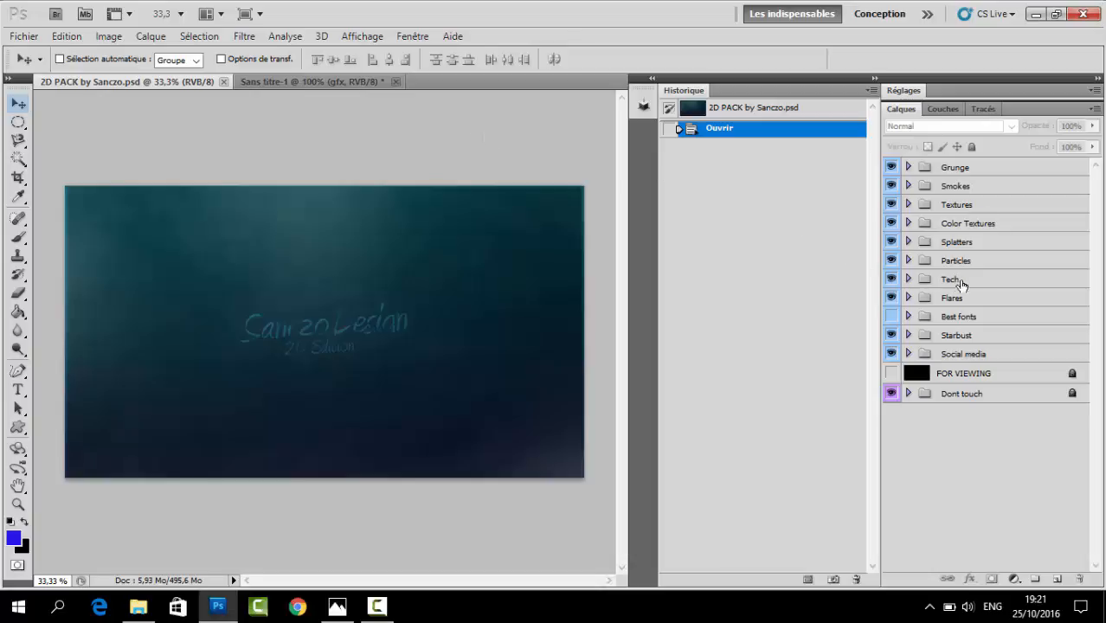
click(908, 298)
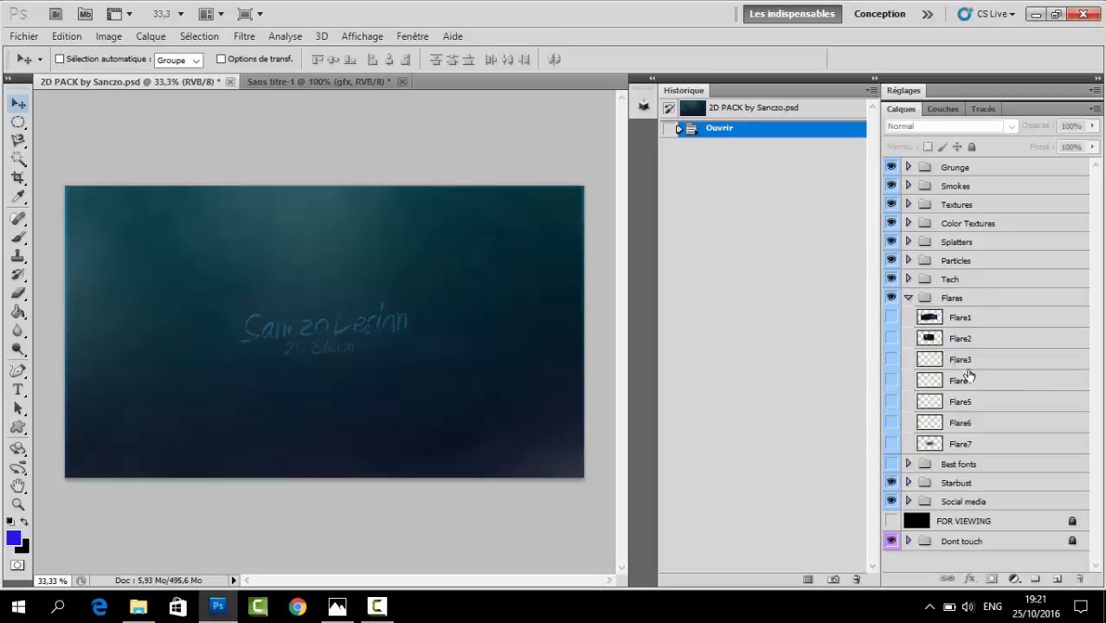
click(891, 444)
click(986, 450)
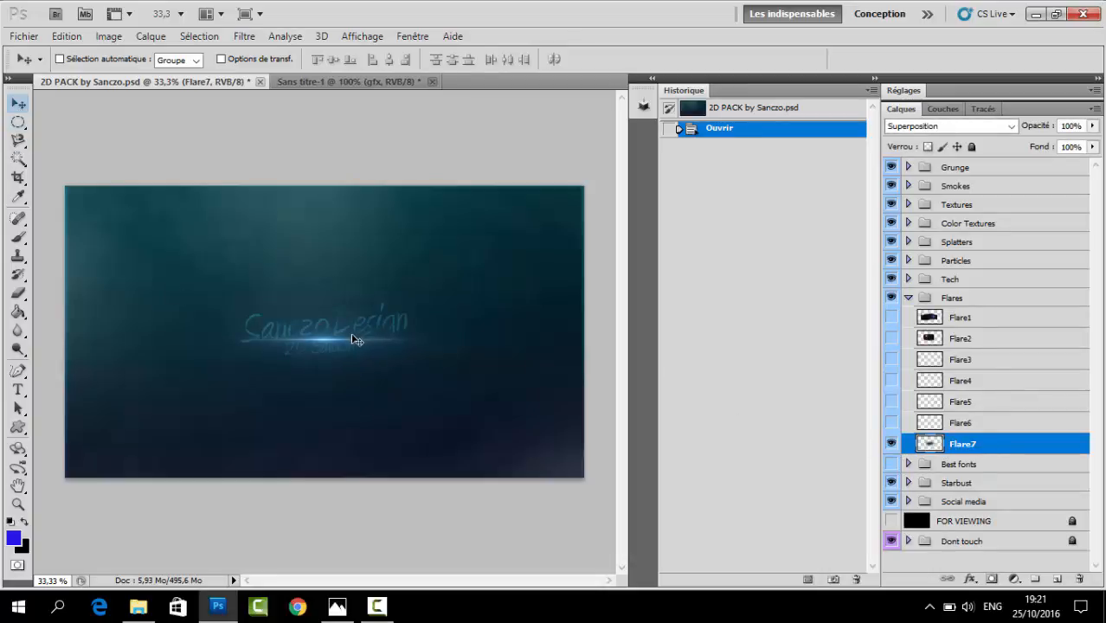
drag(354, 340, 379, 151)
mouse_move(382, 83)
mouse_down()
mouse_move(394, 256)
mouse_move(385, 375)
mouse_move(390, 395)
mouse_move(402, 390)
mouse_move(408, 445)
mouse_move(412, 397)
mouse_up()
- Scale the Flare7 layer proportionally to about 48.7% and place it over the lower part of the S
key(ctrl+t)
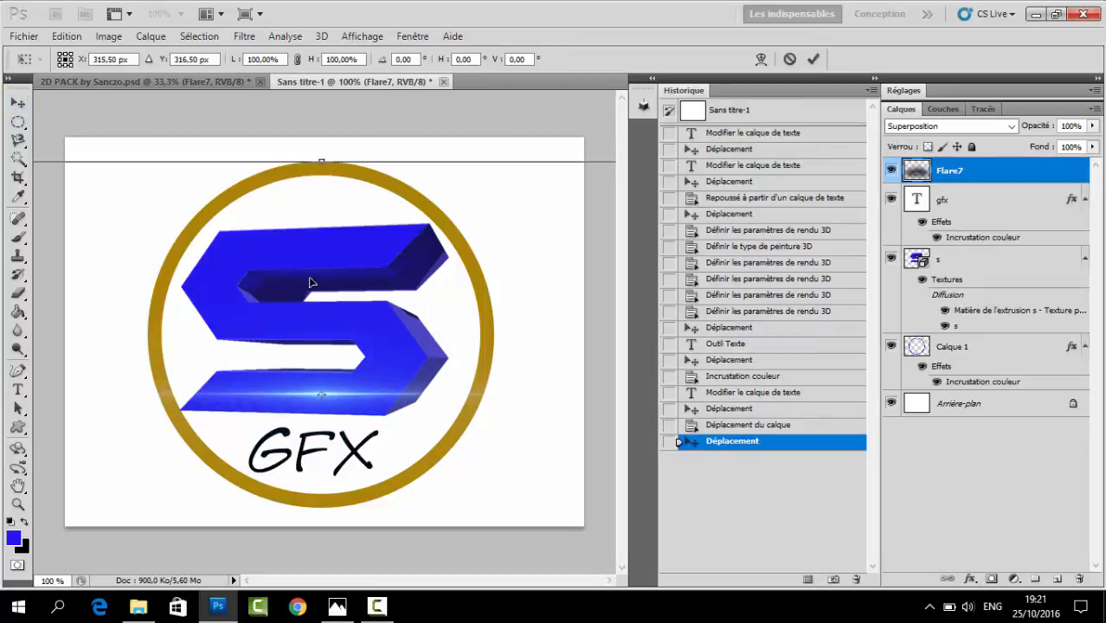
drag(238, 257, 506, 257)
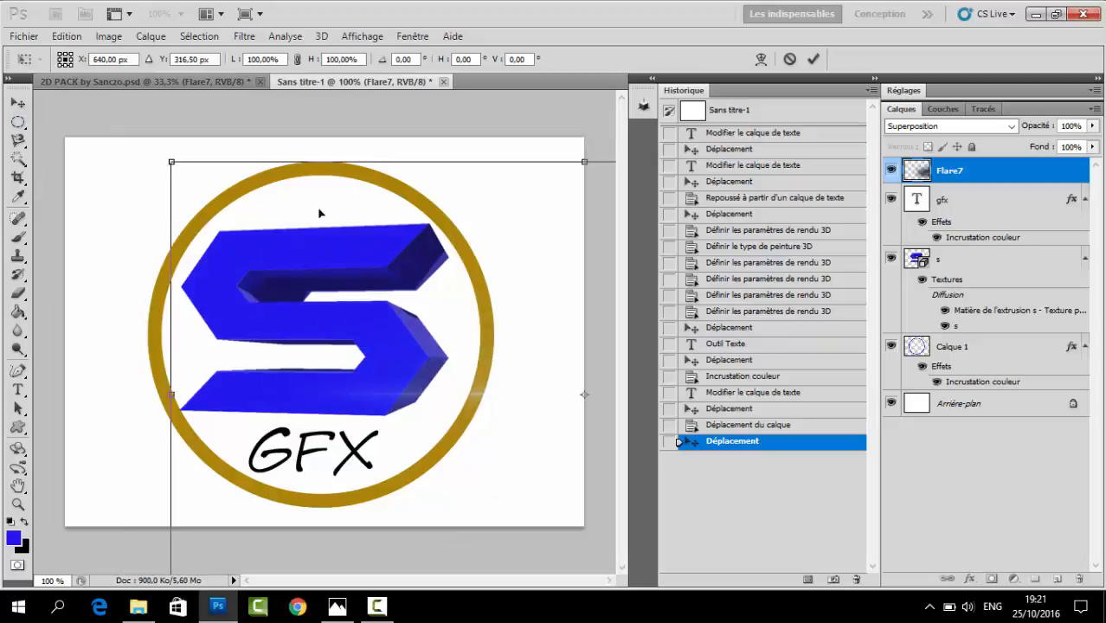
drag(170, 162, 161, 364)
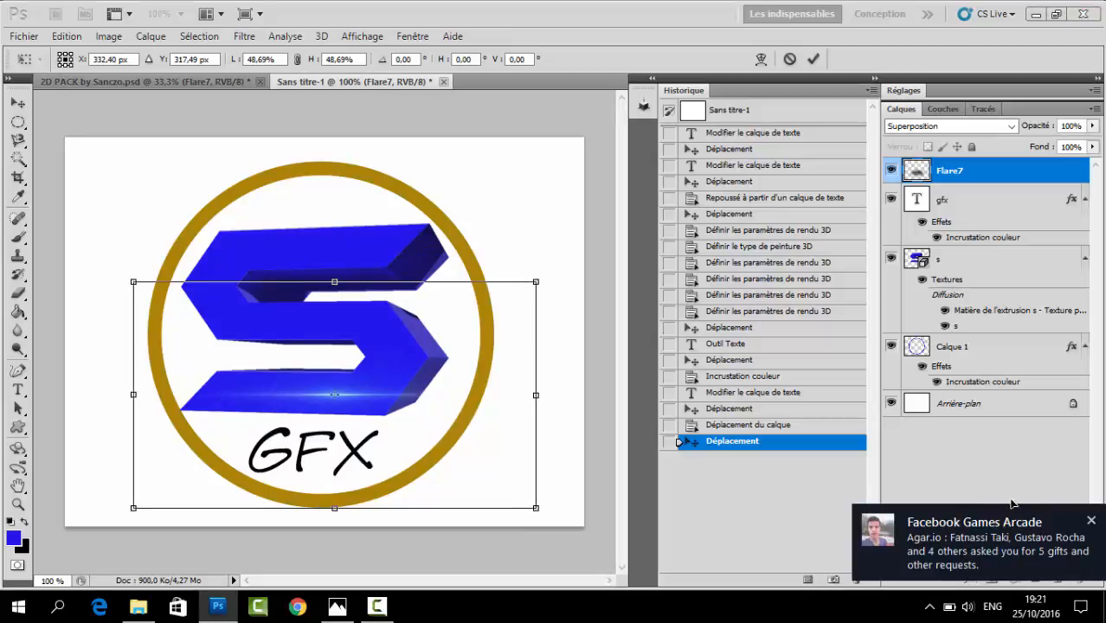
click(1092, 523)
key(Return)
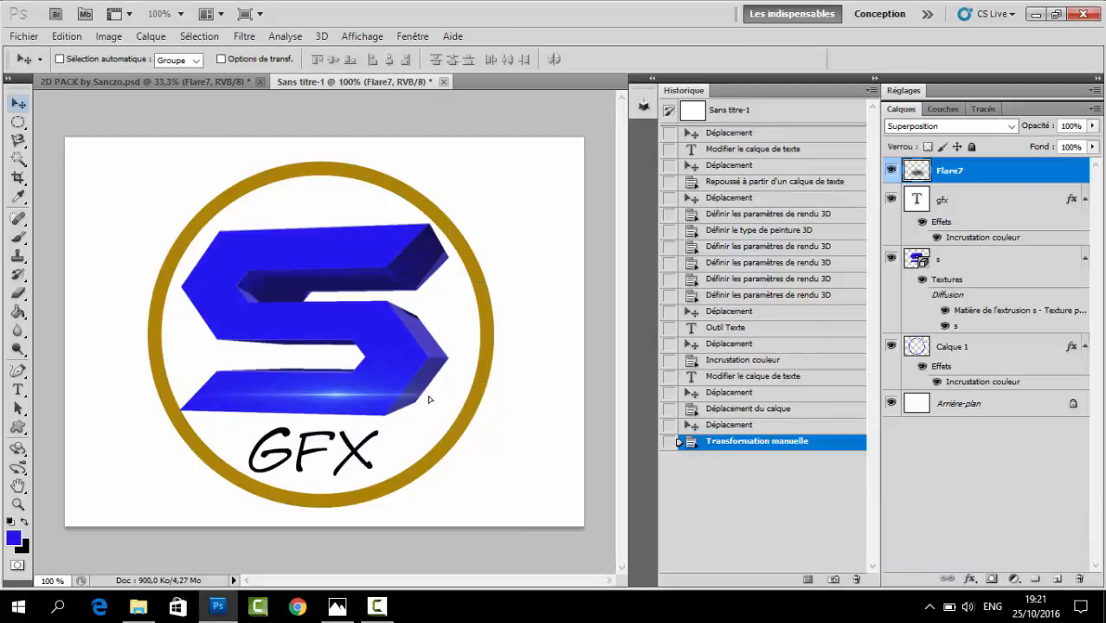
- Move the Flare7 glow up into the lower gap of the S, checking its placement against the reference logo
drag(430, 398, 441, 424)
click(337, 606)
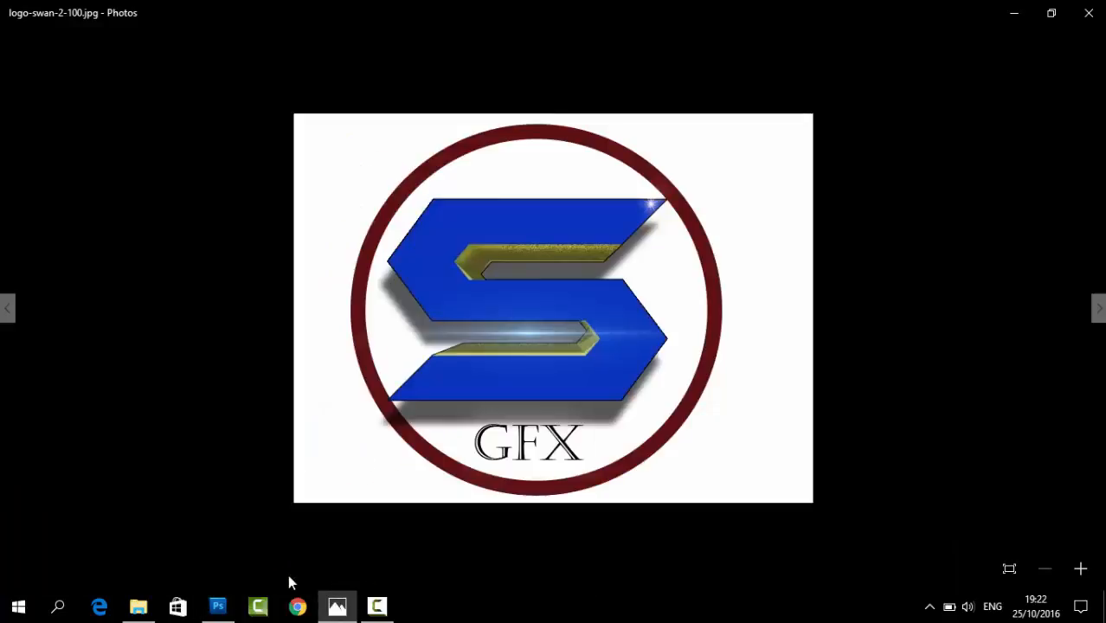
click(219, 606)
drag(356, 392, 311, 349)
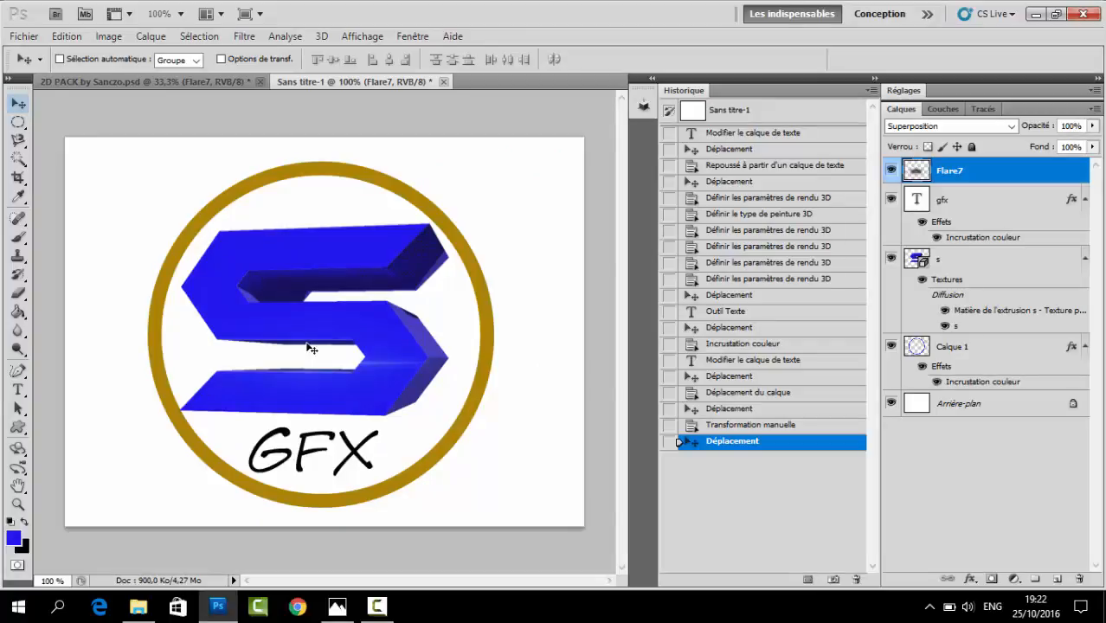
- Add a drop shadow to the S layer with a 52° angle, 69 px distance and 18 px size, checking the reference logo
double_click(972, 264)
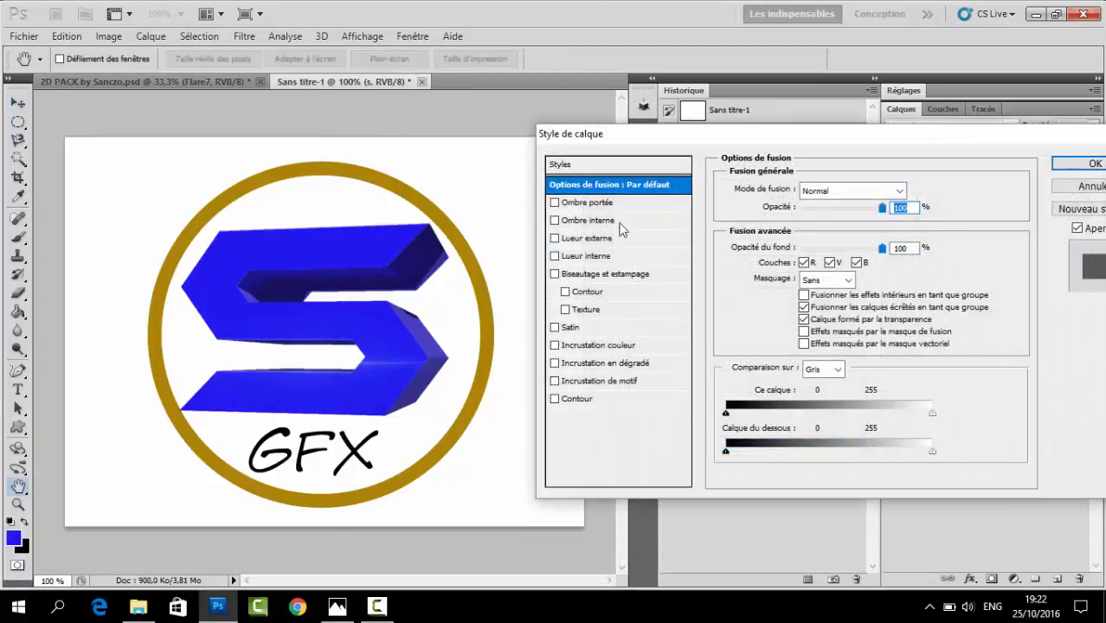
click(589, 203)
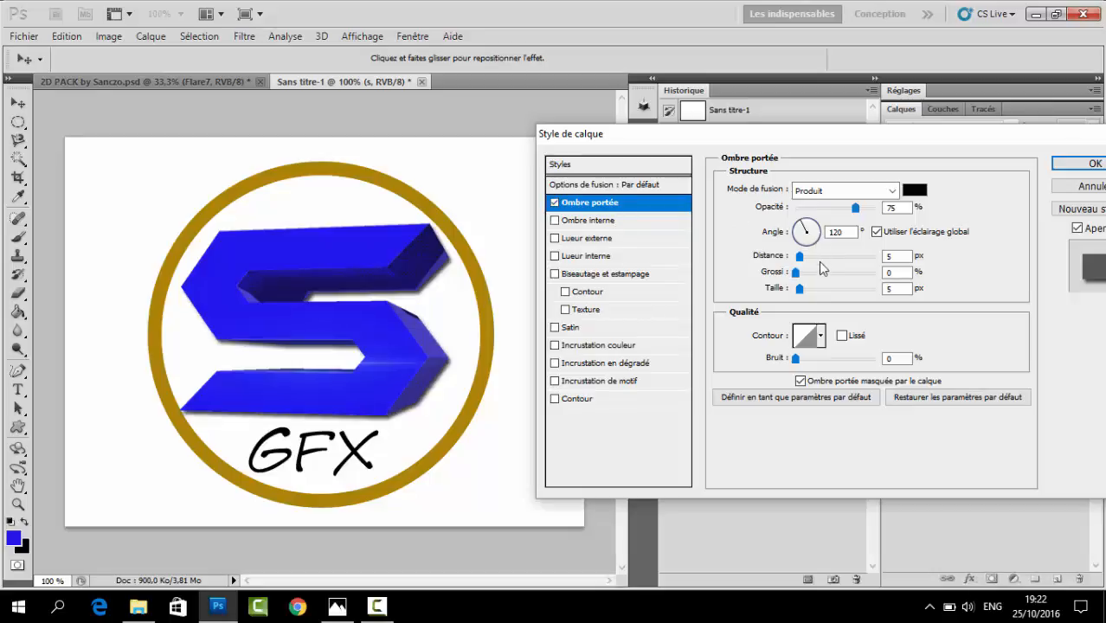
drag(802, 264, 859, 274)
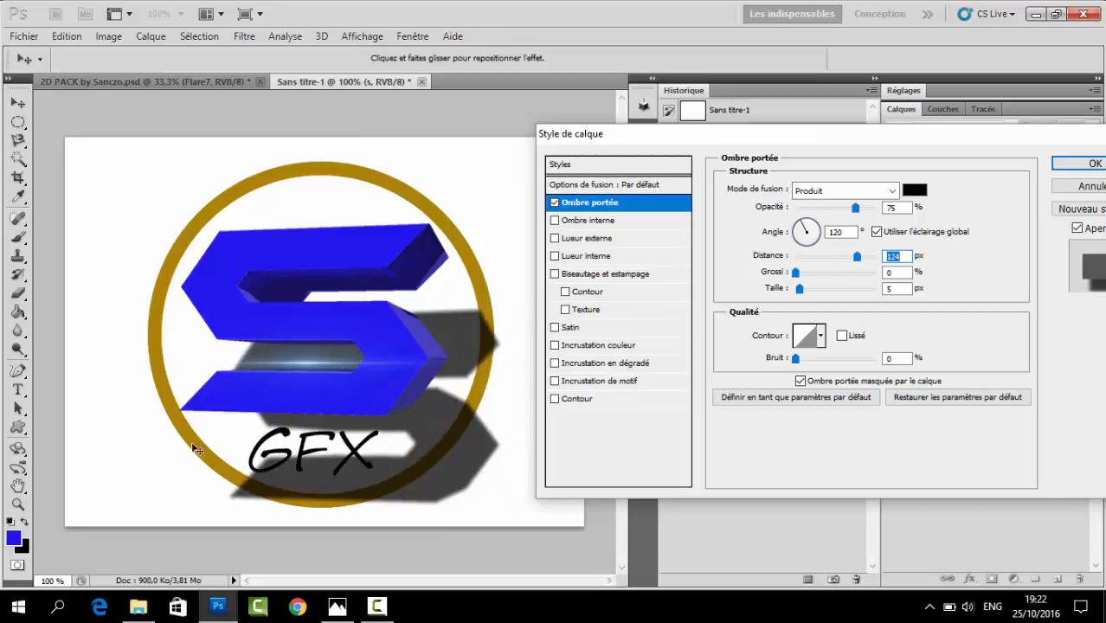
drag(811, 227, 818, 222)
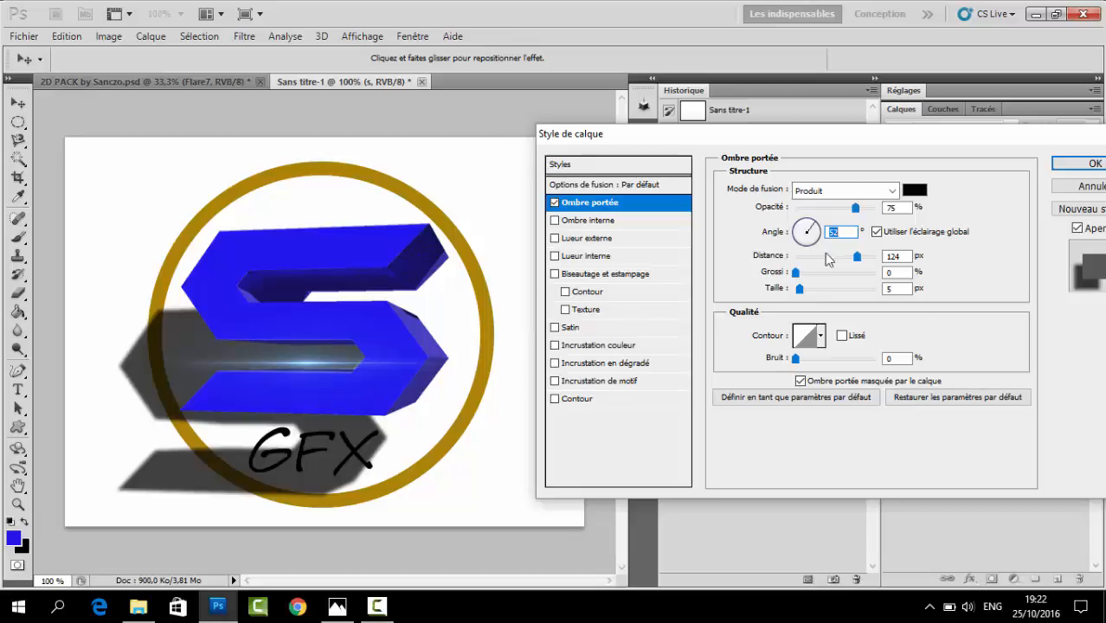
drag(847, 257, 843, 258)
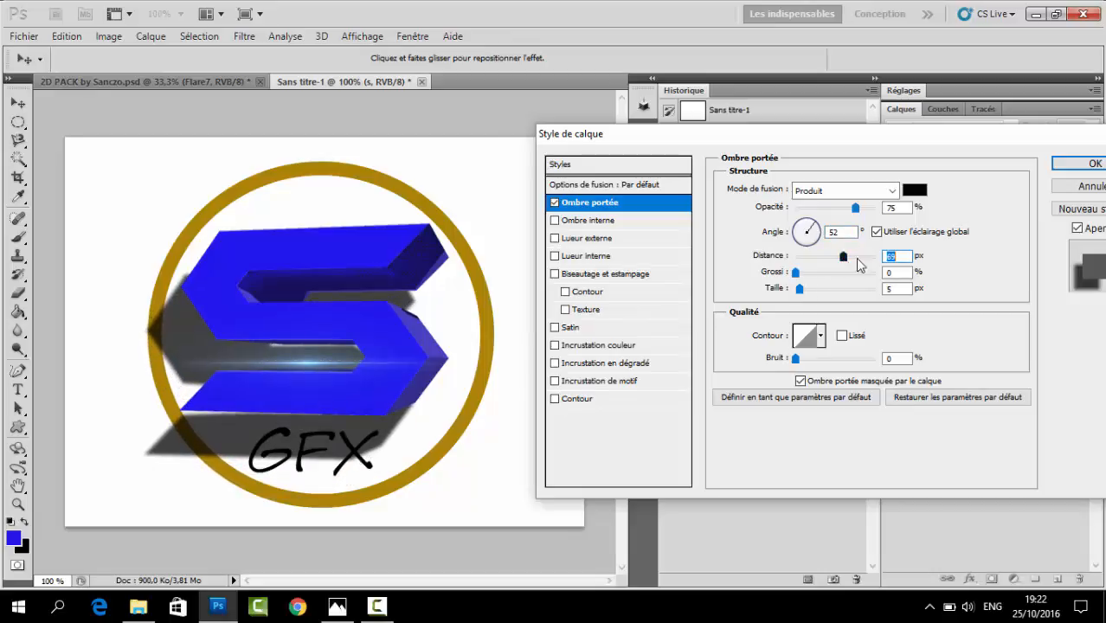
mouse_move(798, 289)
mouse_down()
mouse_move(786, 298)
mouse_move(808, 299)
mouse_up()
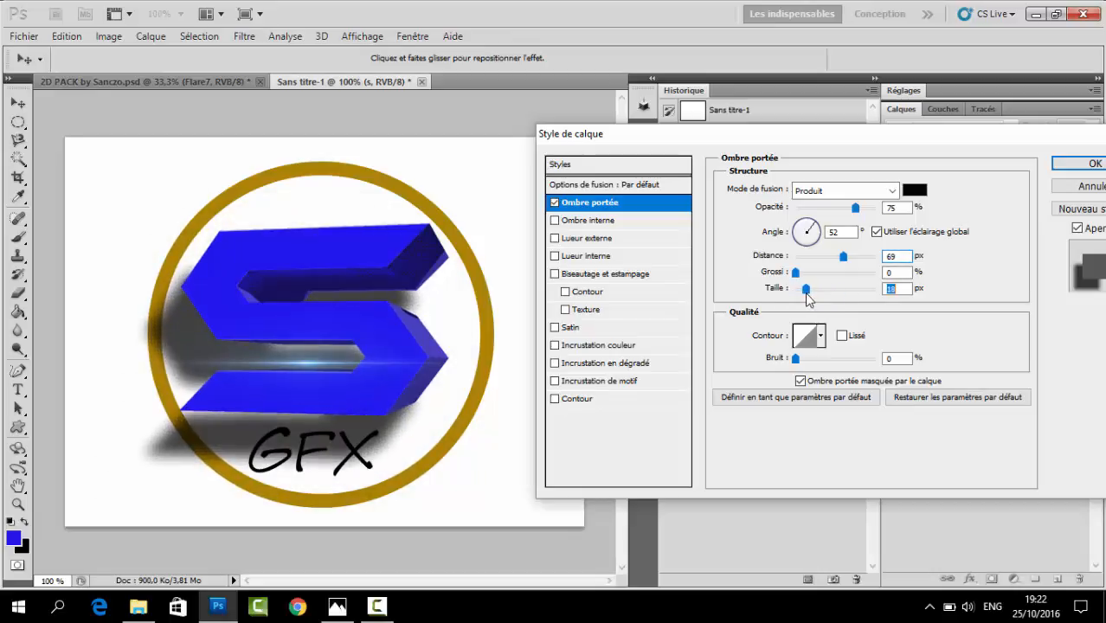
click(340, 608)
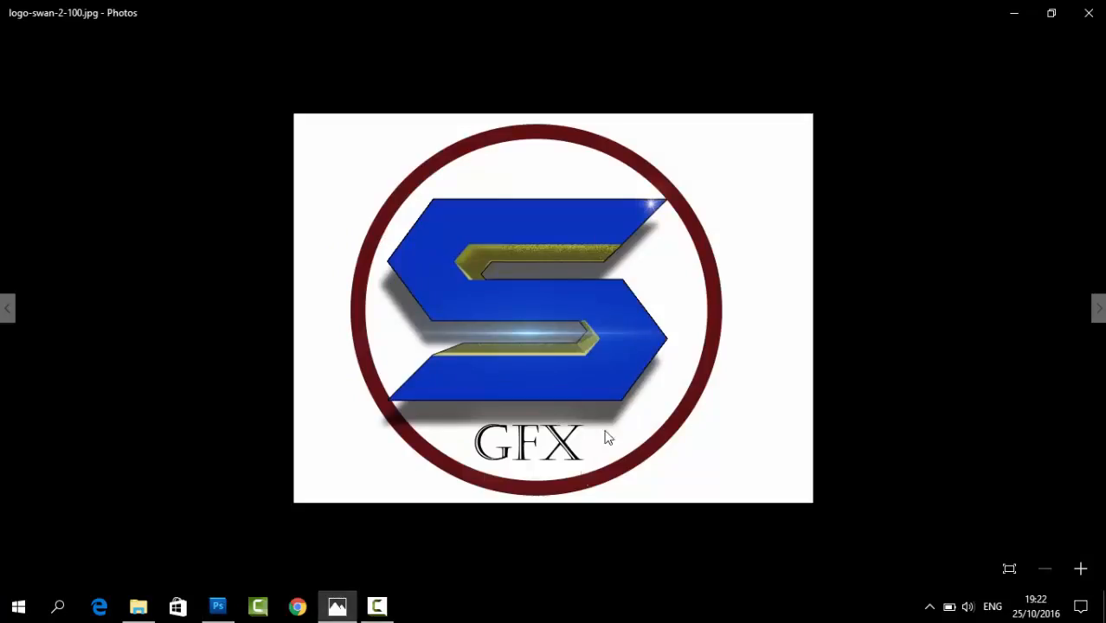
click(218, 606)
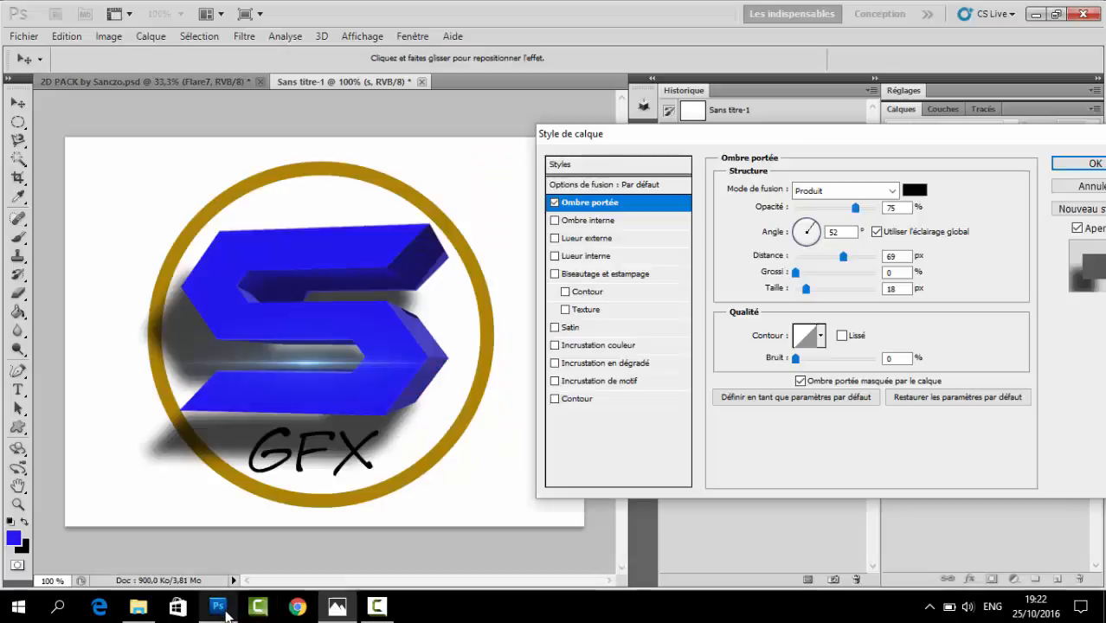
click(1083, 164)
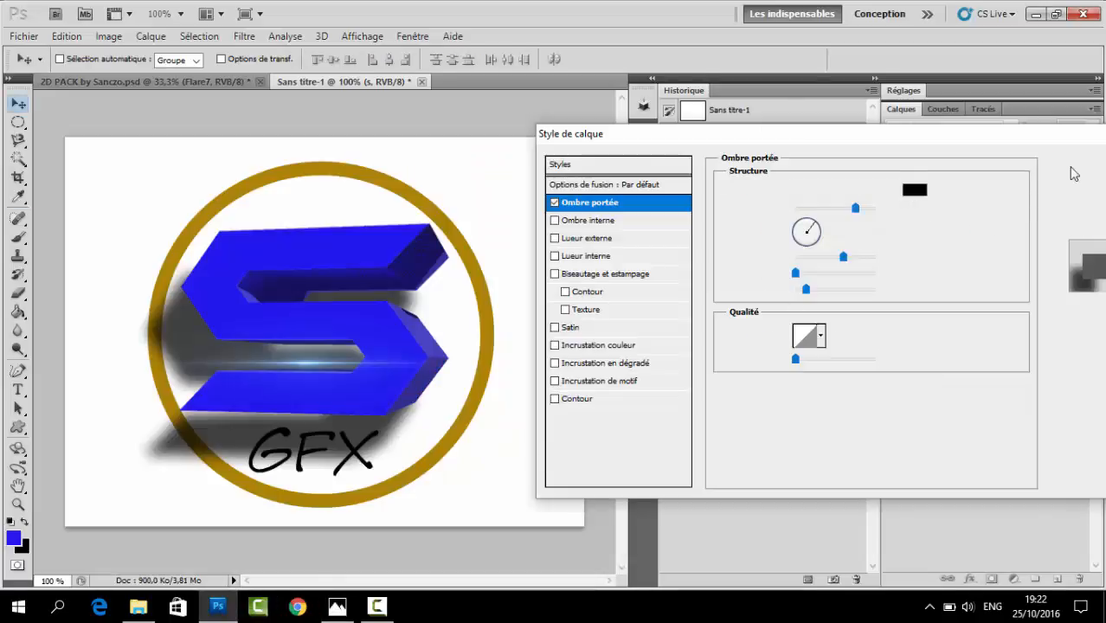
- In the 2D PACK document, hide Flare7, then show and select the Flare5 layer
click(143, 81)
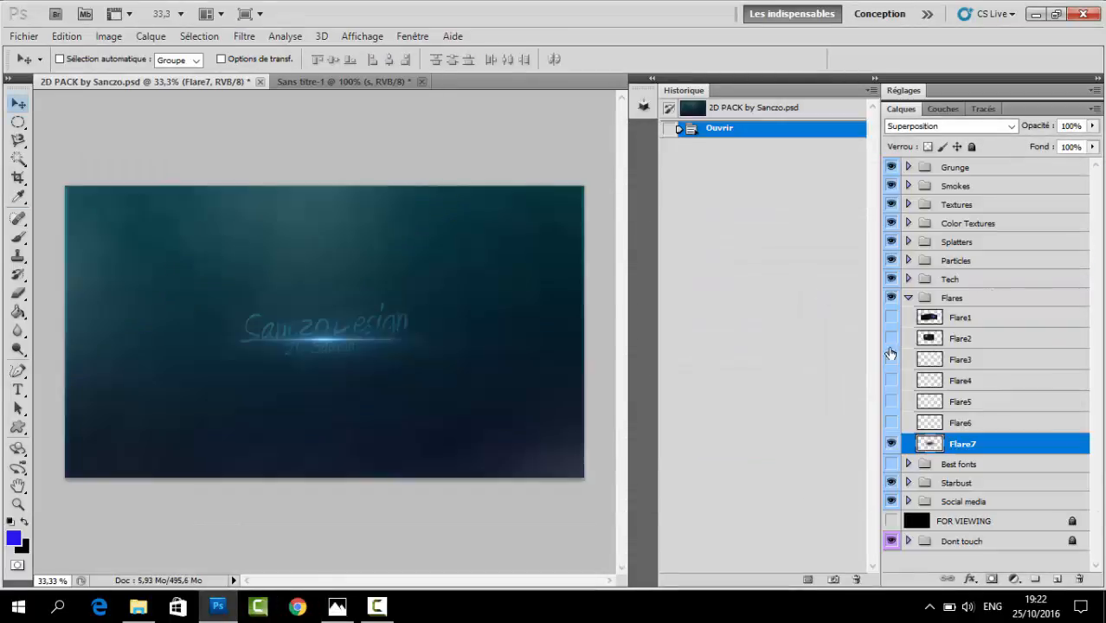
click(890, 443)
click(890, 423)
click(890, 423)
click(890, 406)
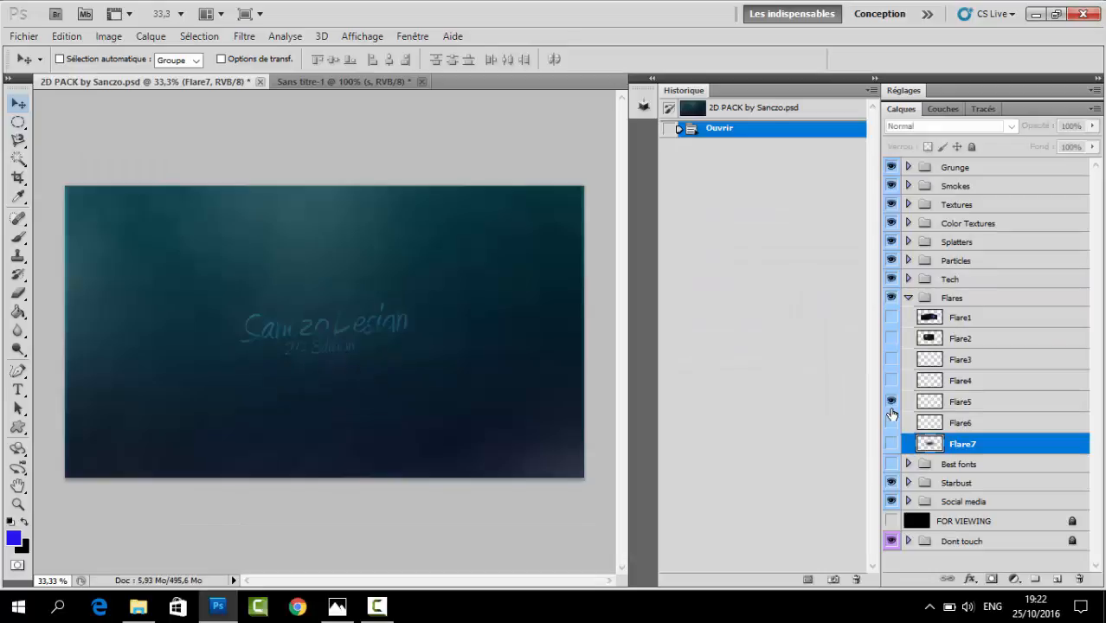
click(952, 405)
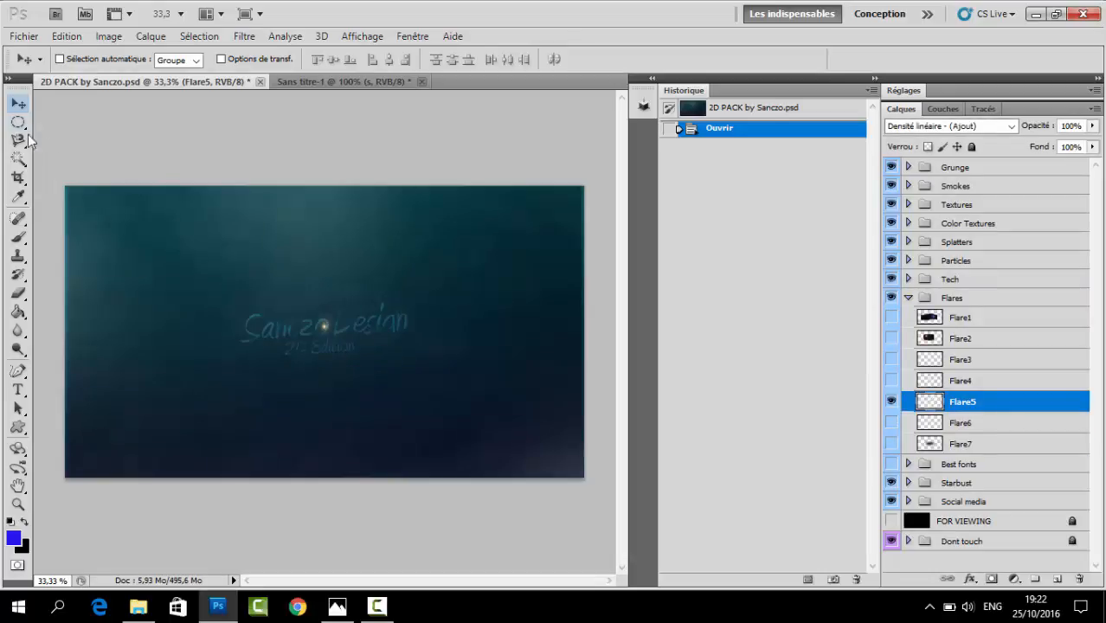
- Copy the Flare5 sparkle into the logo document and place it on the upper-right tip of the S
drag(320, 339, 352, 122)
drag(350, 83, 389, 256)
drag(401, 216, 425, 231)
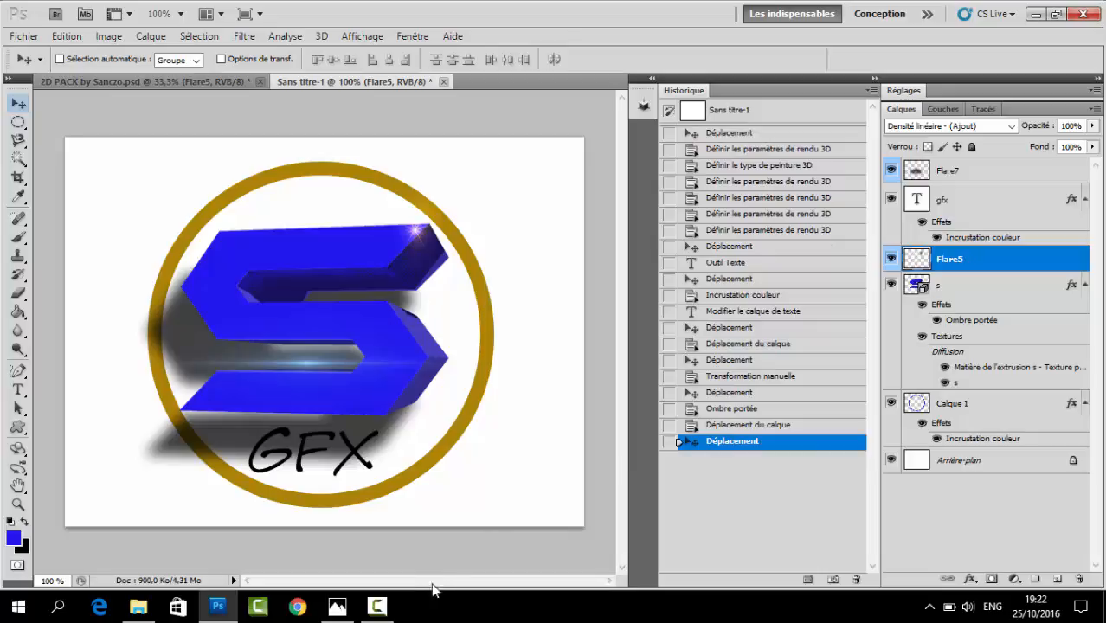
- Export the logo for the web as a JPEG at quality 100 and browse for the folder to save it in
click(24, 36)
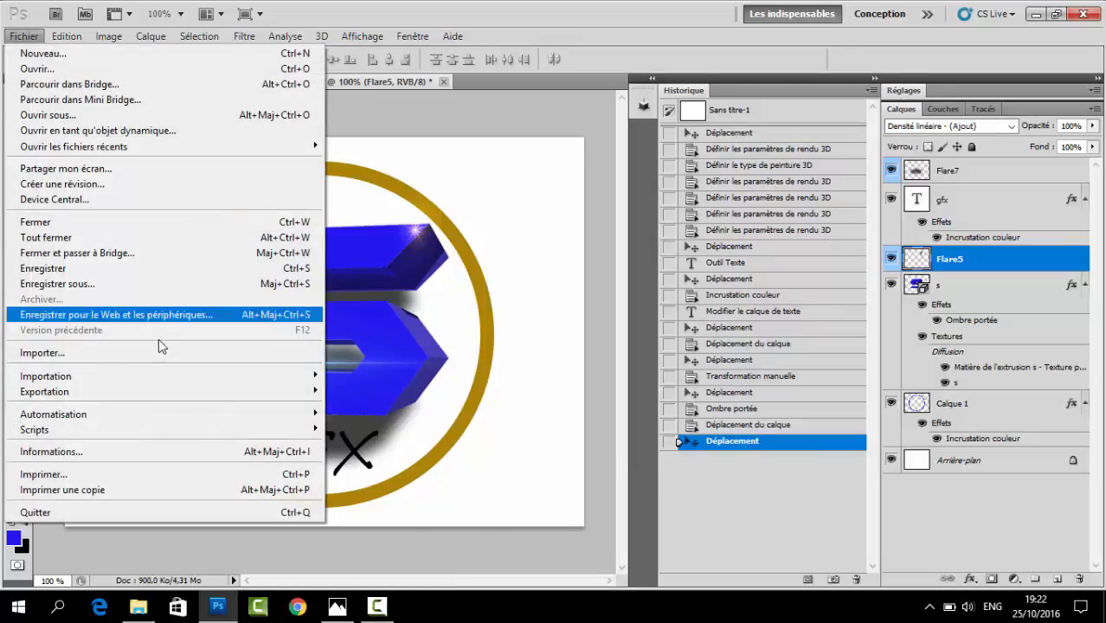
click(169, 319)
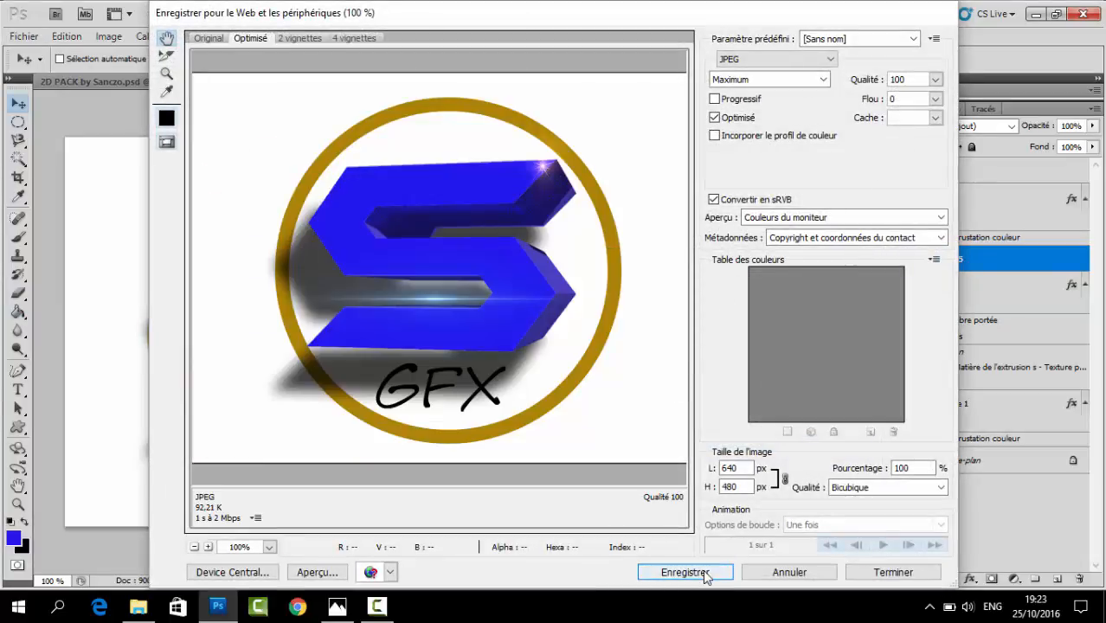
click(704, 573)
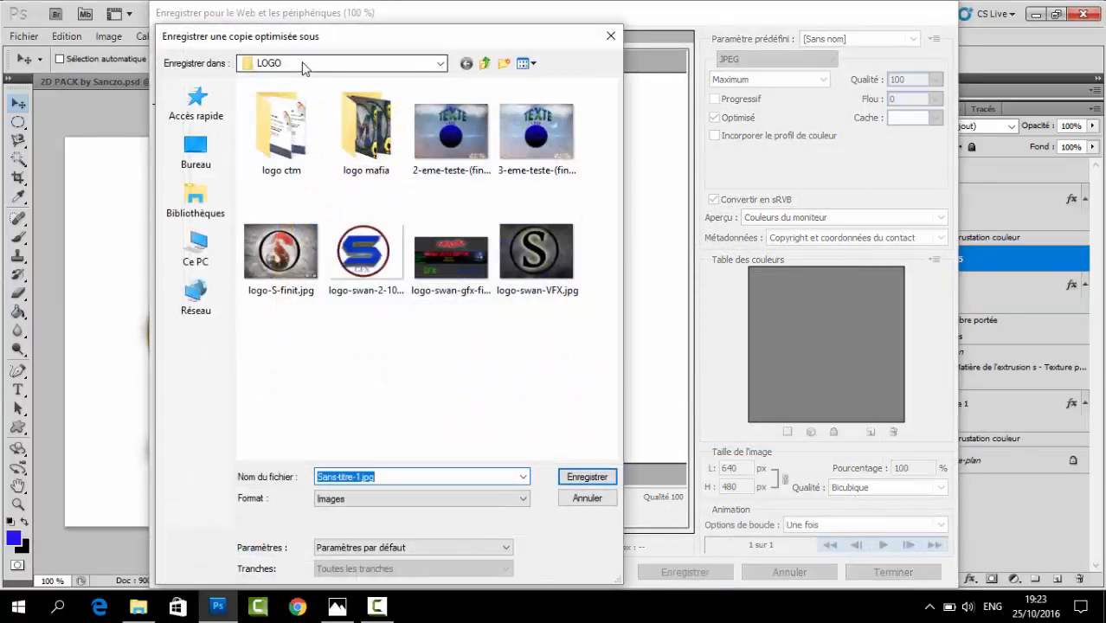
click(305, 66)
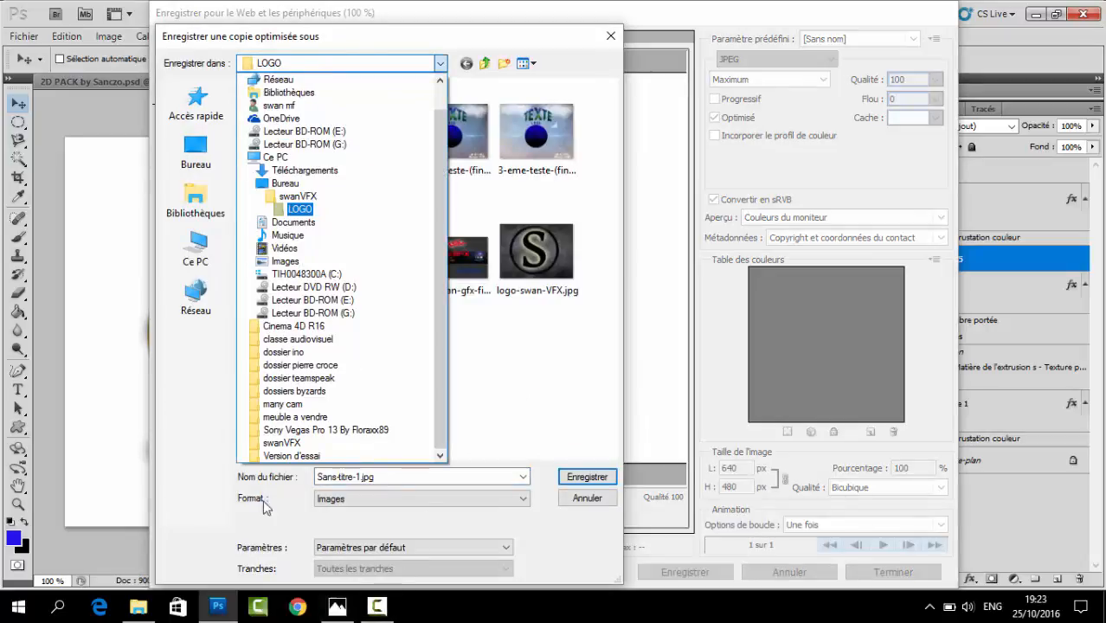